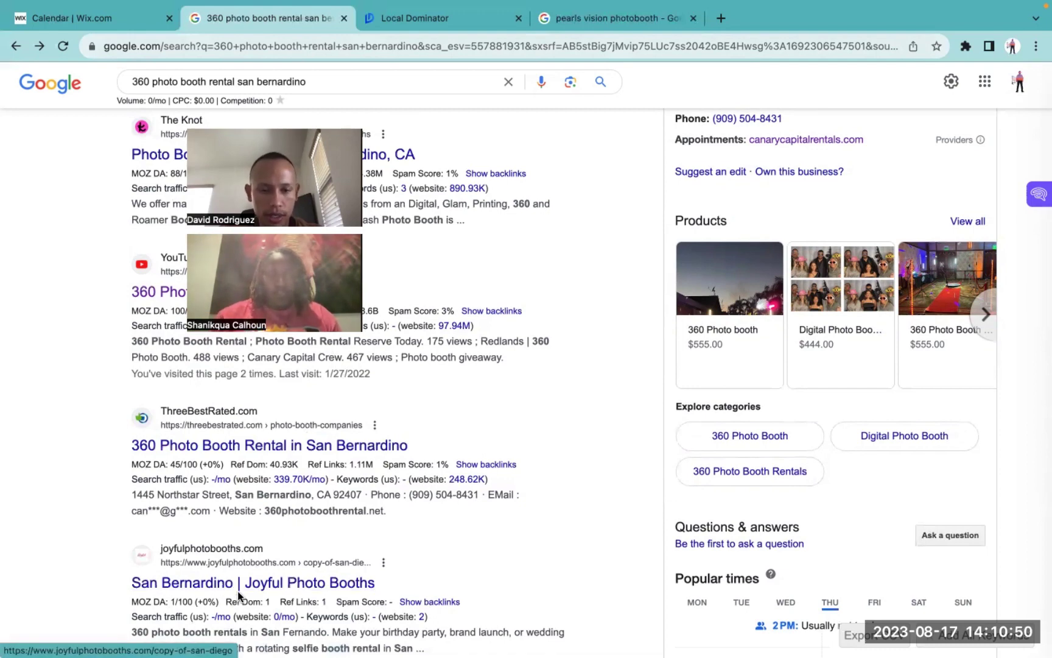
# Step: Load ChatGPT in the browser tab holding the Pearls Vision photobooth search and cancel the AIPRM switch notice
pyautogui.click(620, 23)
pyautogui.click(597, 46)
pyautogui.write('ch')
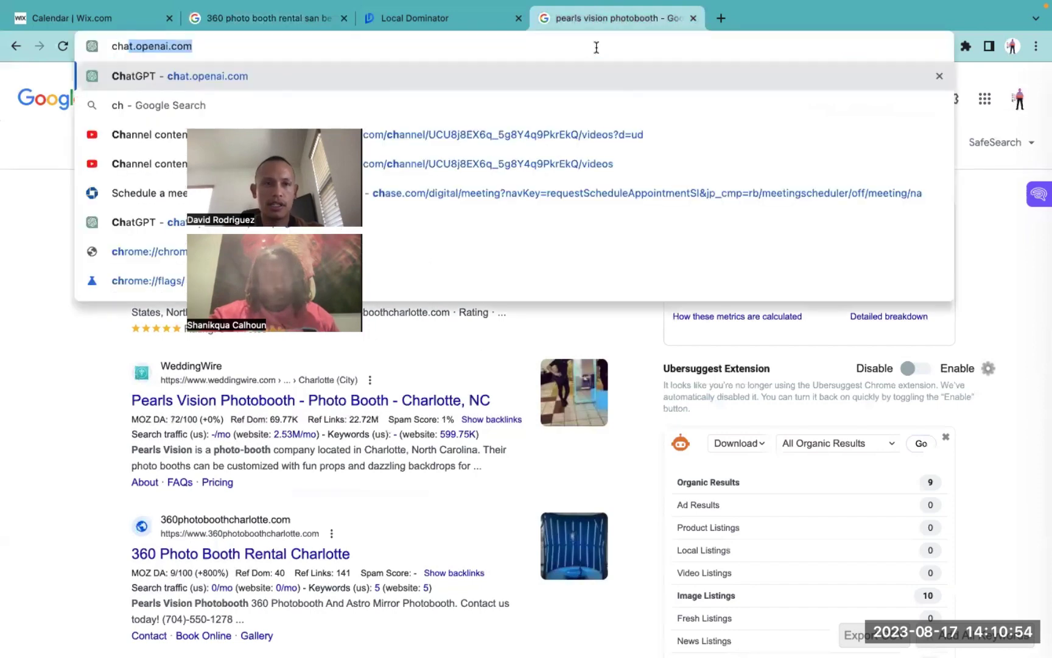
pyautogui.write('at')
pyautogui.press('Return')
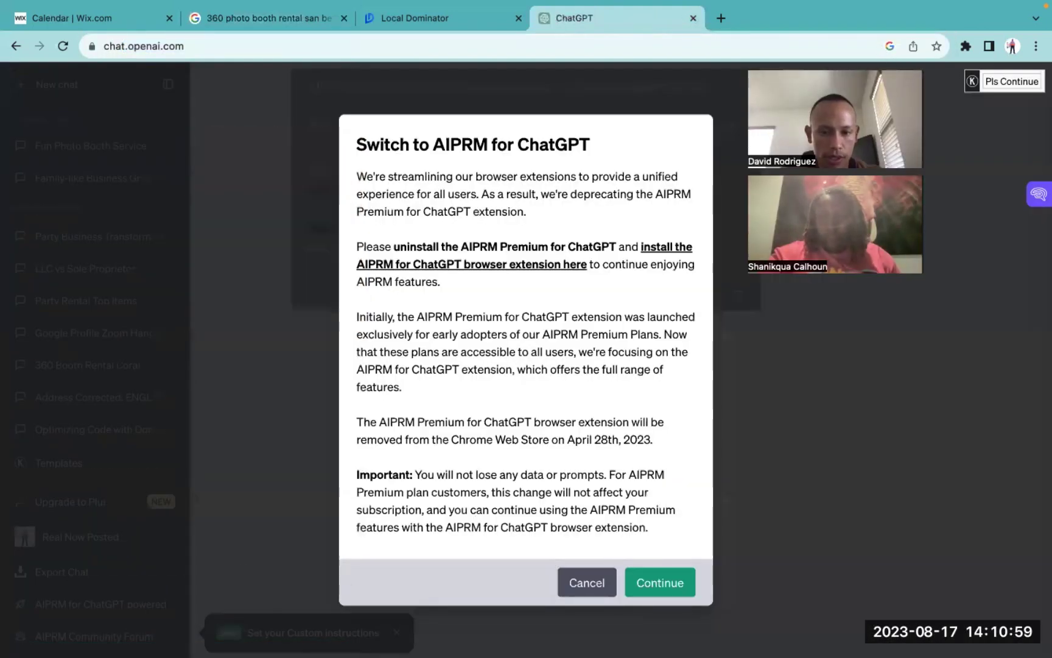
pyautogui.click(578, 579)
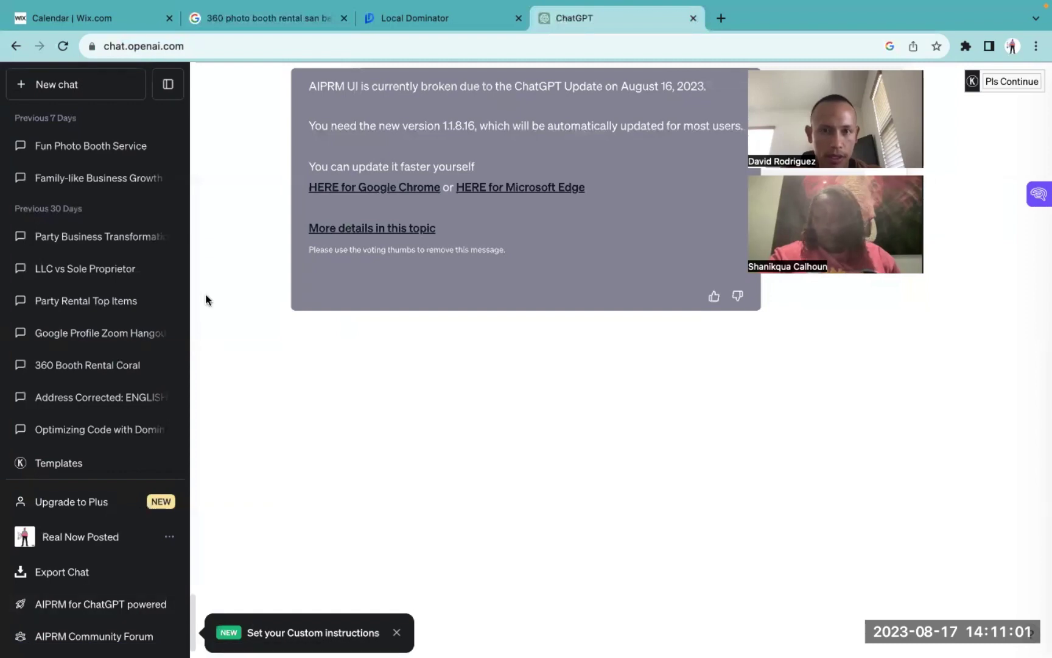
# Step: Check the Chrome Web Store page of the AIPRM for ChatGPT extension and return to ChatGPT
pyautogui.click(289, 19)
pyautogui.click(628, 12)
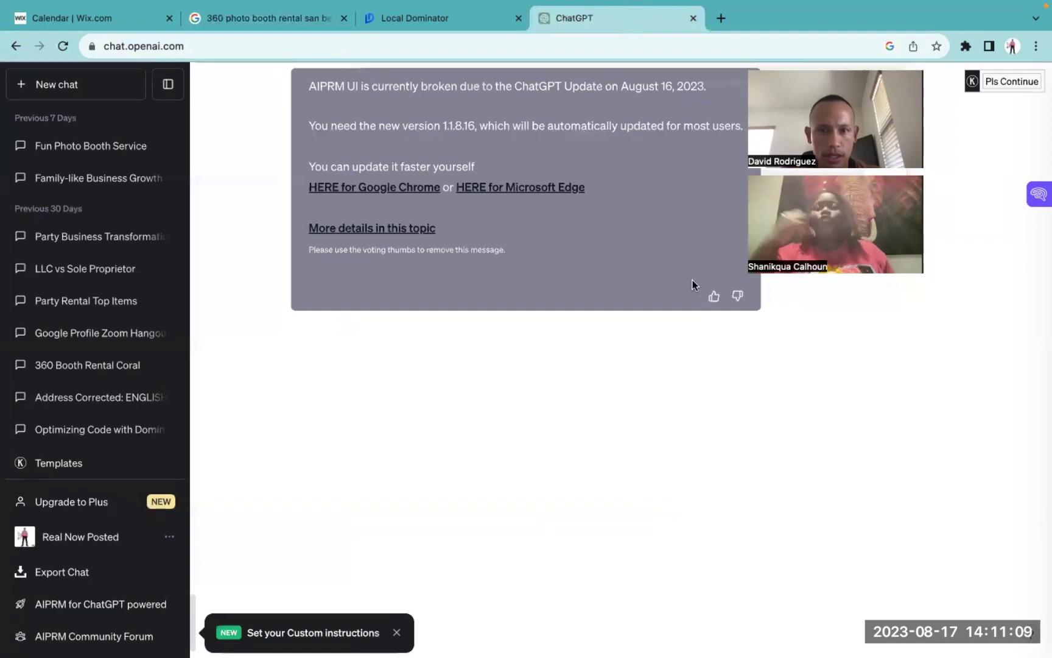
pyautogui.click(738, 296)
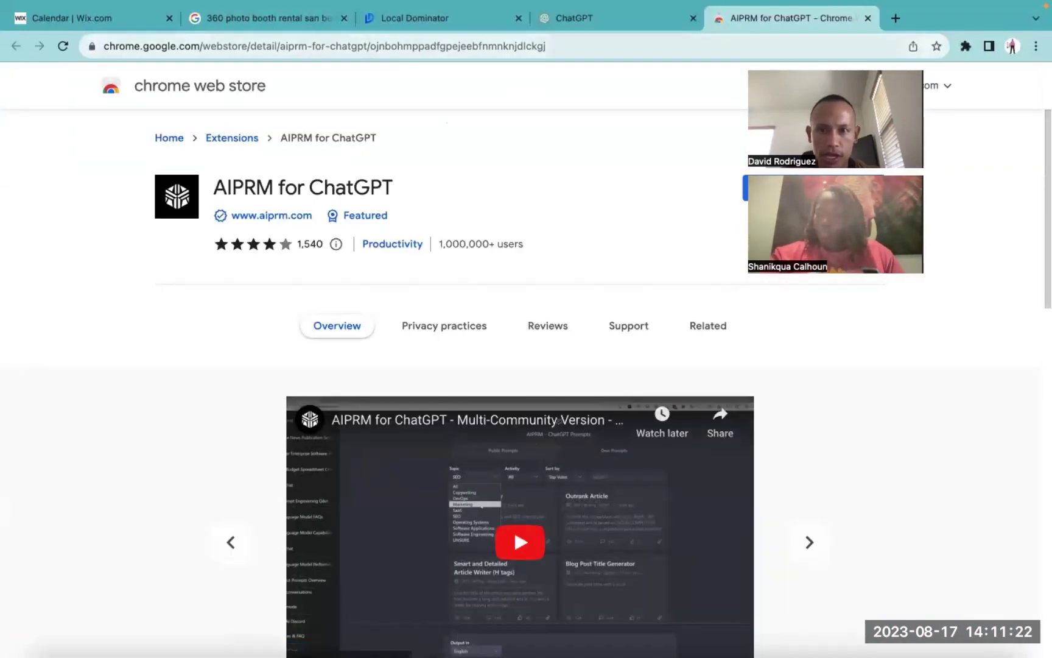
pyautogui.moveTo(889, 56)
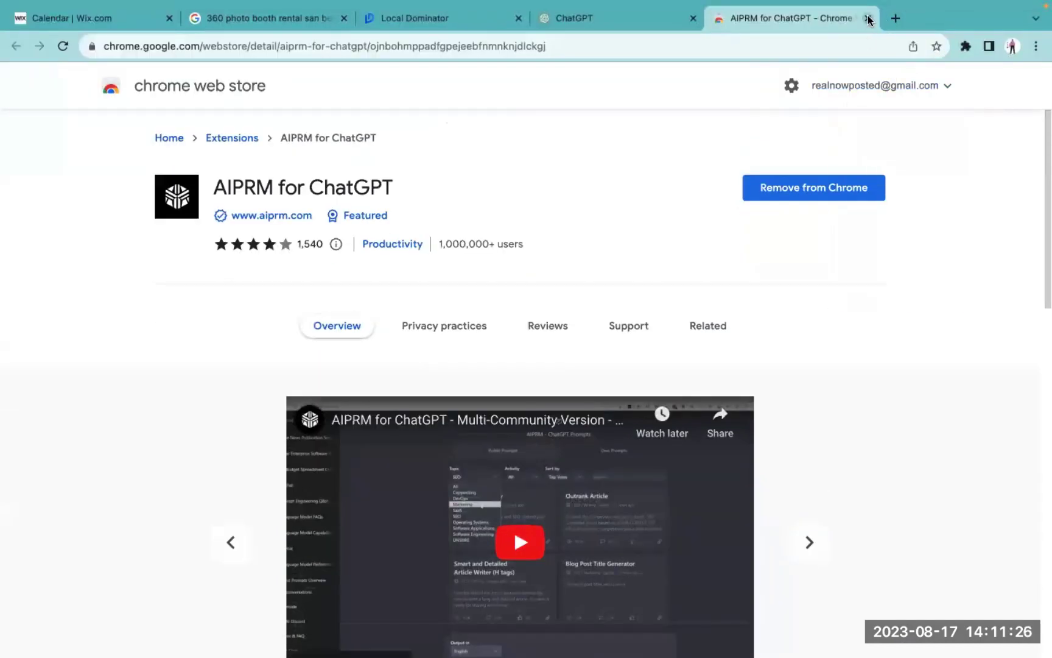
pyautogui.click(869, 18)
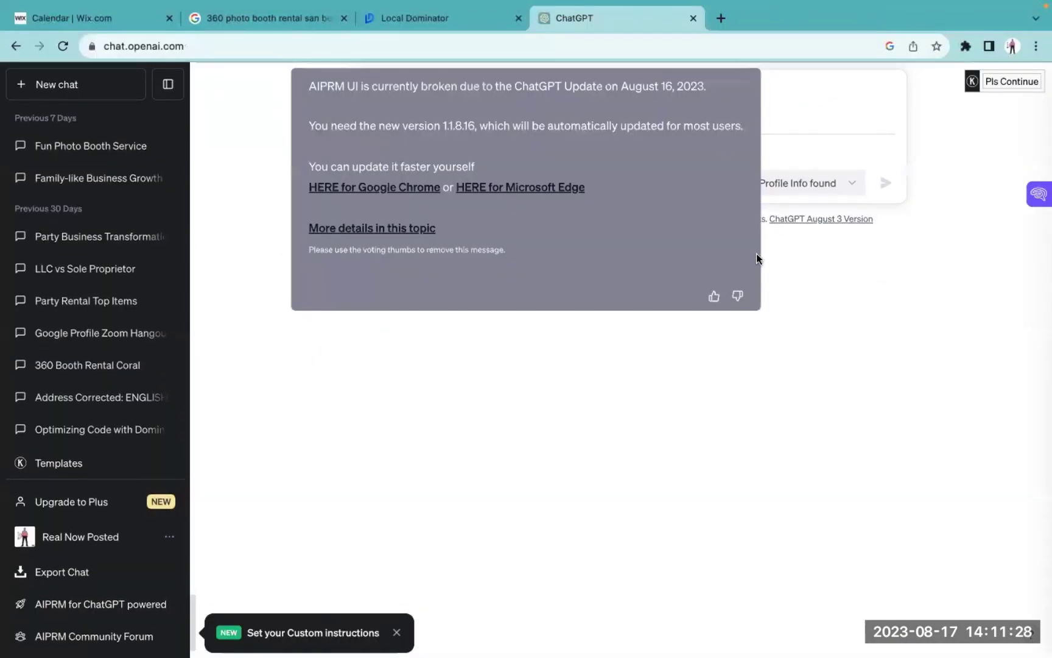
pyautogui.click(805, 183)
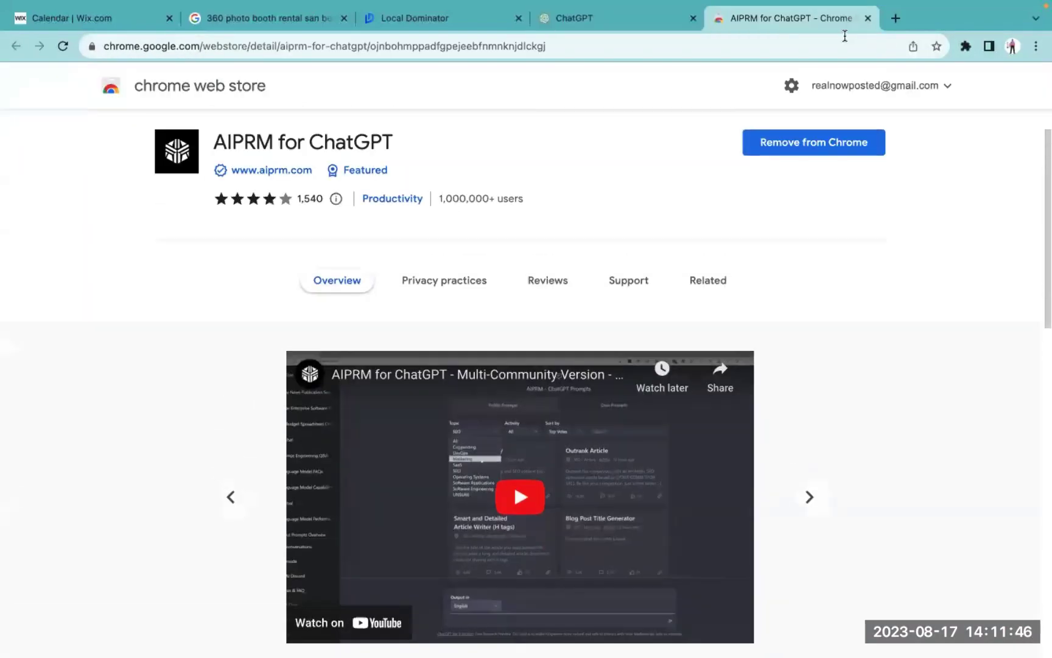
pyautogui.click(869, 18)
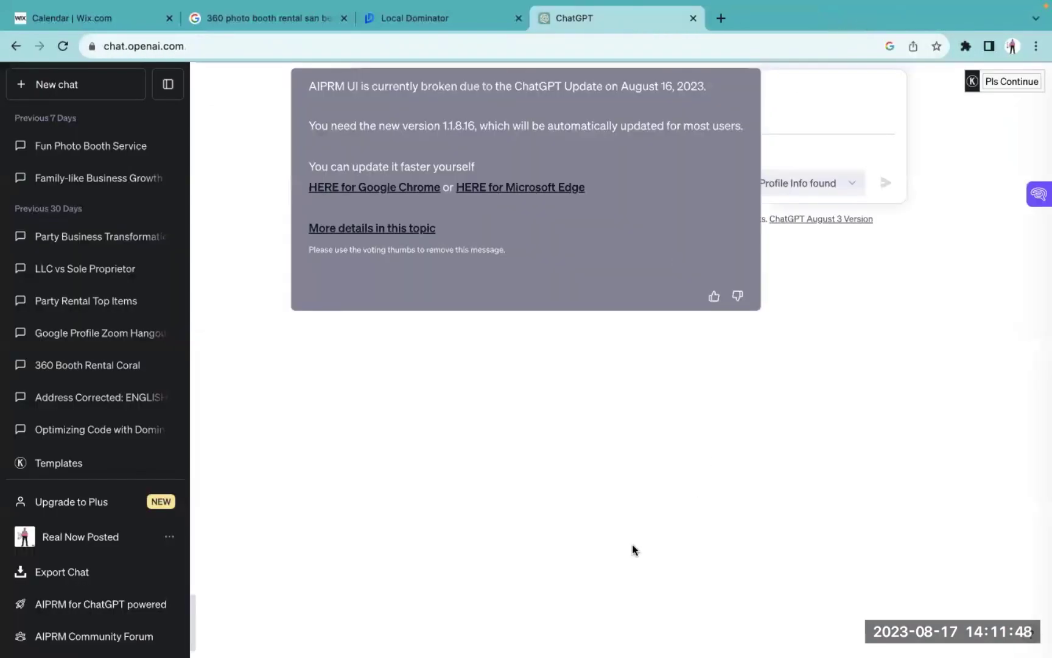
# Step: Close the current ChatGPT tab, reopen ChatGPT in a new one and cancel the AIPRM switch notice
pyautogui.click(739, 297)
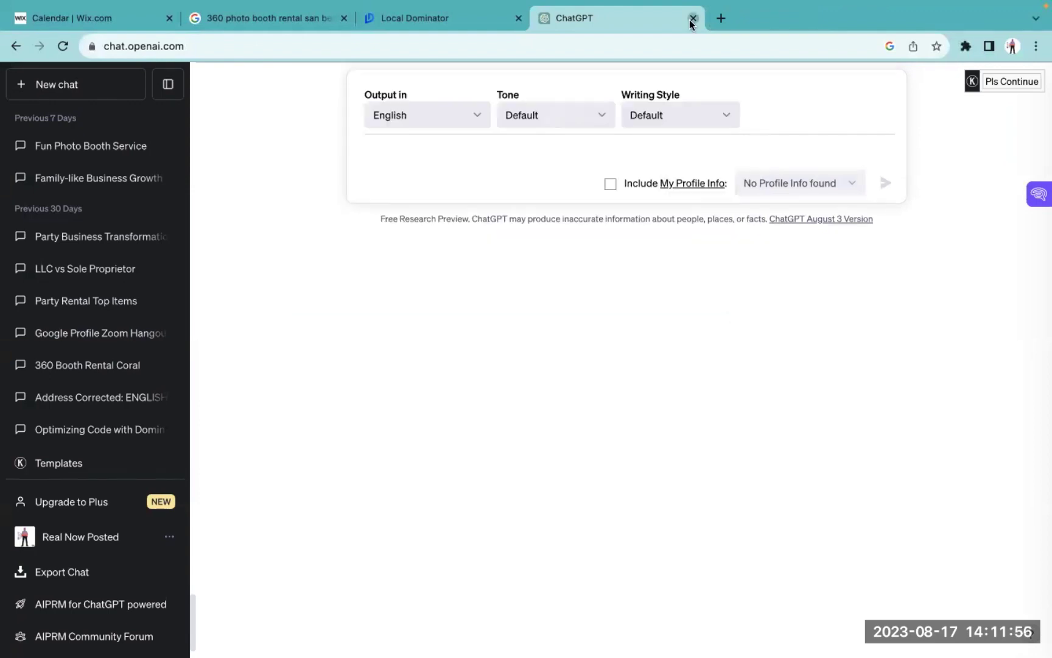
pyautogui.click(693, 18)
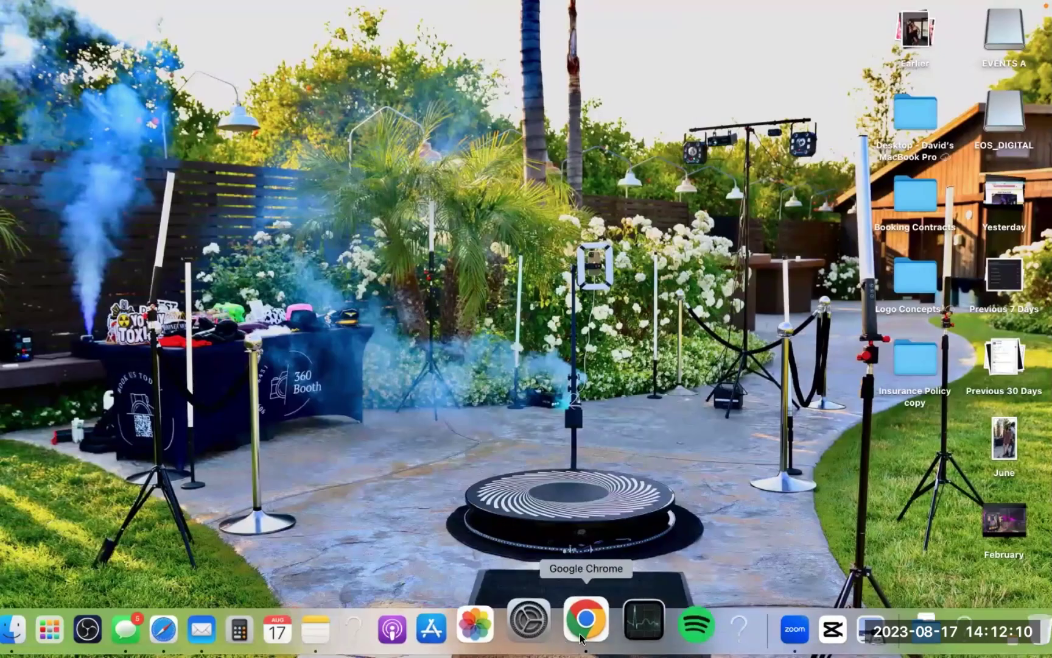
pyautogui.click(585, 618)
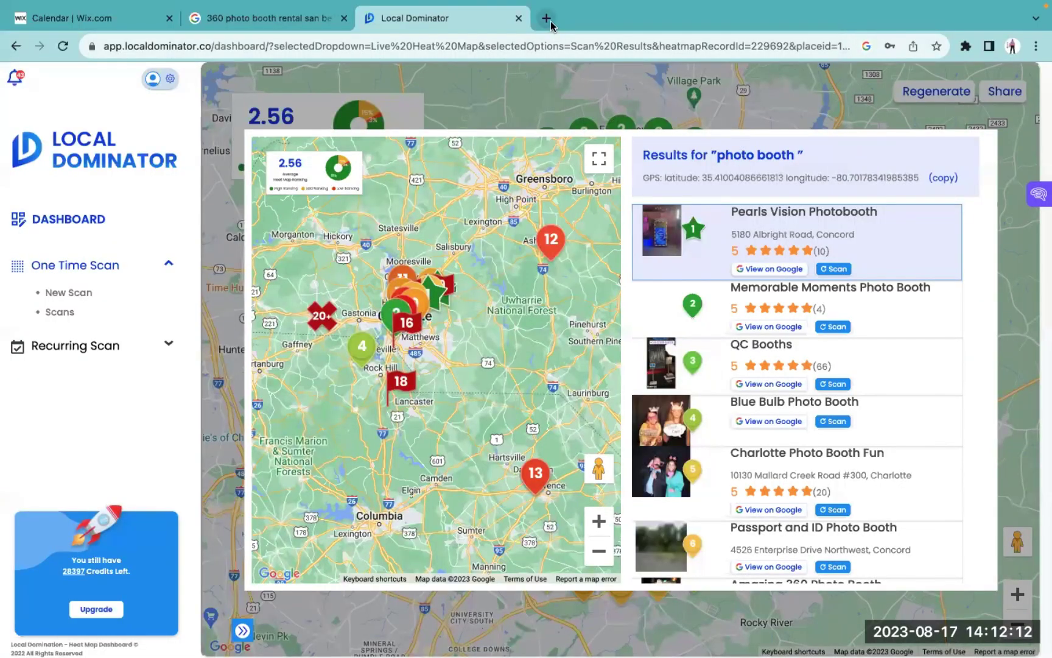
pyautogui.click(546, 19)
pyautogui.write('vha')
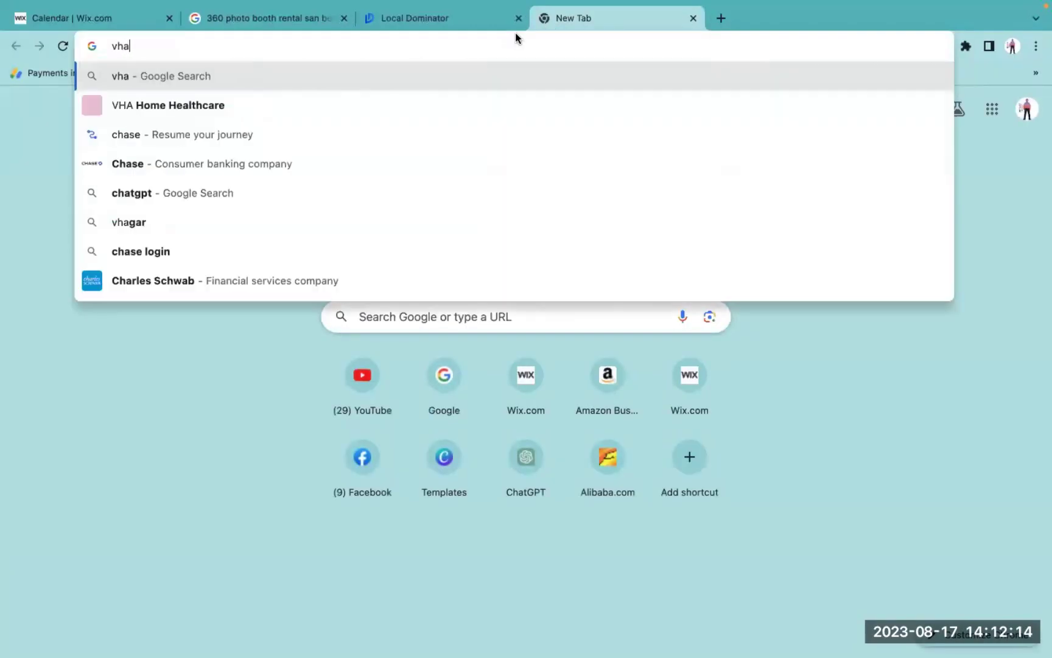
pyautogui.press('BackSpace')
pyautogui.press('BackSpace')
pyautogui.press('BackSpace')
pyautogui.write('chat')
pyautogui.press('Return')
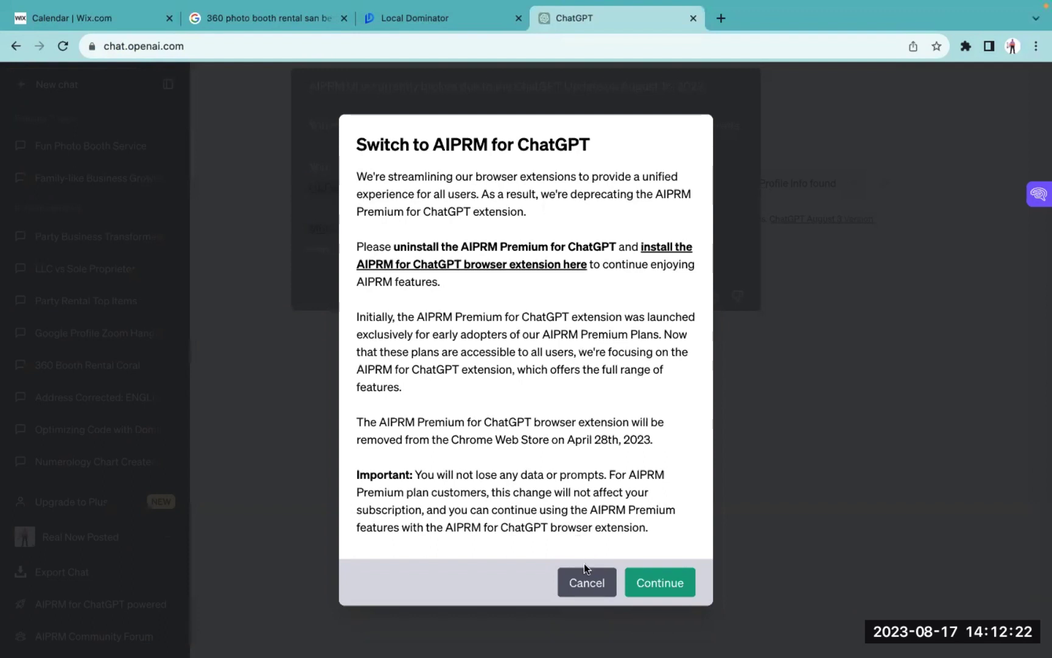
pyautogui.click(583, 584)
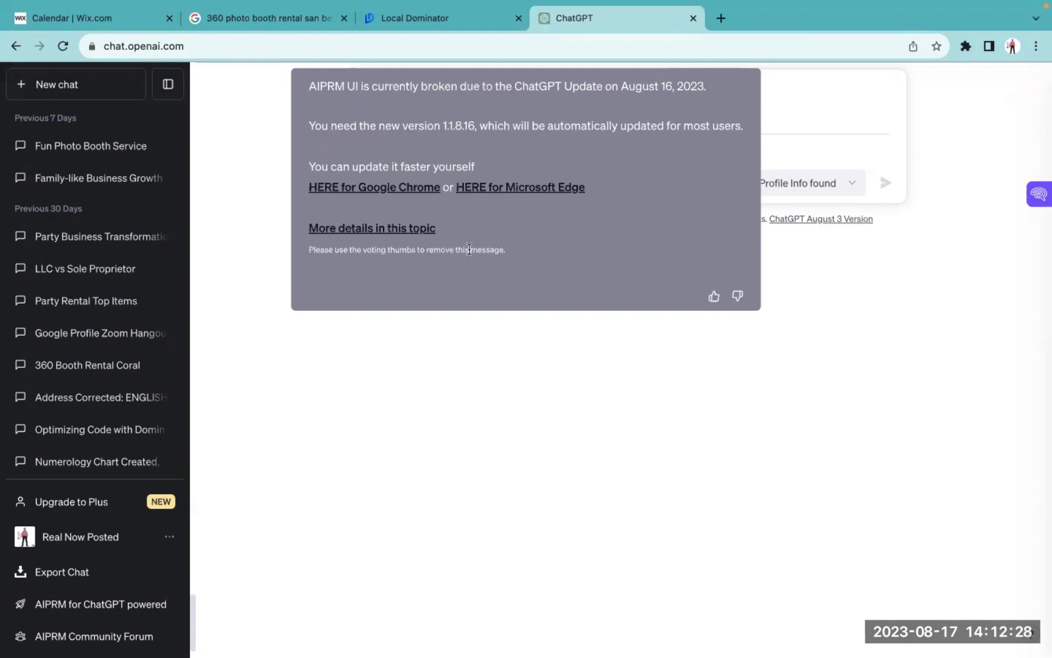
# Step: Review the AIPRM extension's Chrome Web Store listing, close it and open the 360 Booth Rental Coral chat
pyautogui.click(394, 188)
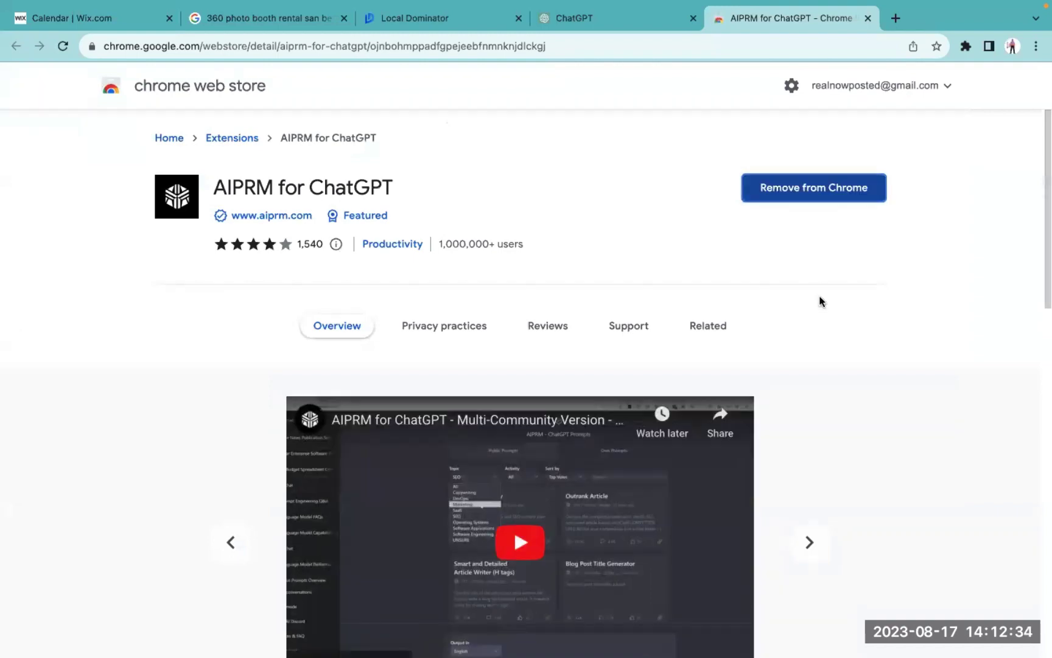
pyautogui.scroll(-6, 819, 299)
pyautogui.scroll(-5, 820, 300)
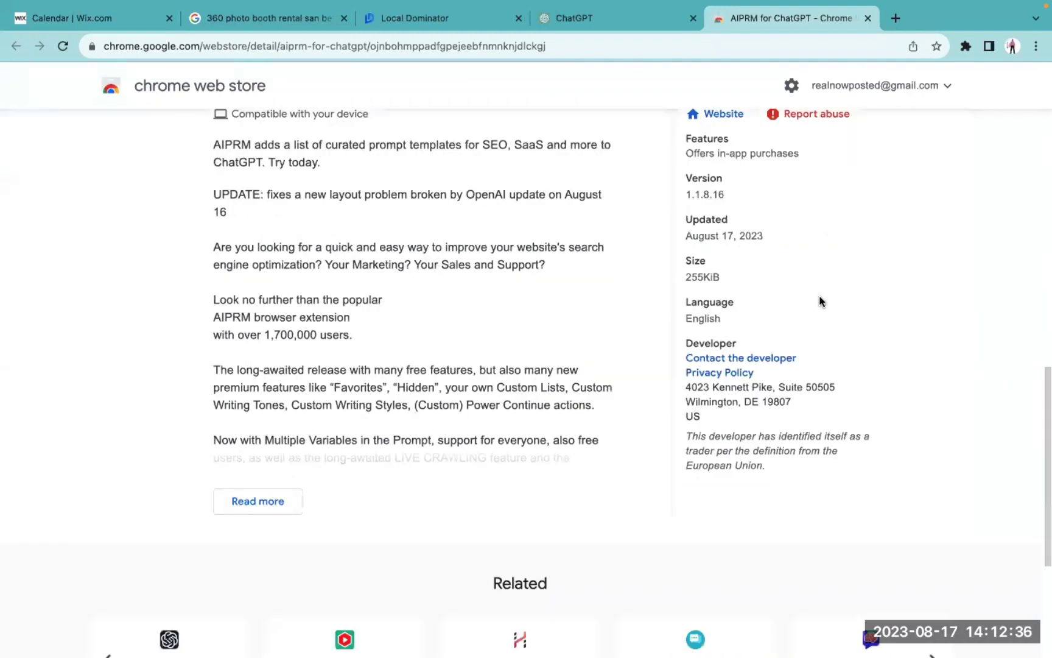
pyautogui.scroll(12, 820, 302)
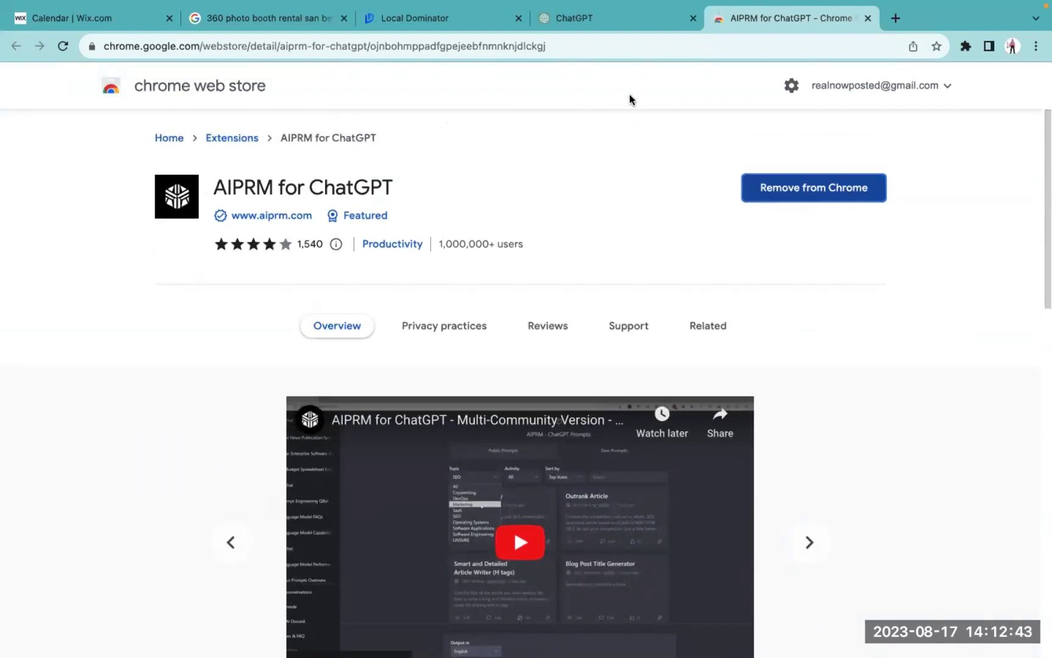
pyautogui.click(867, 18)
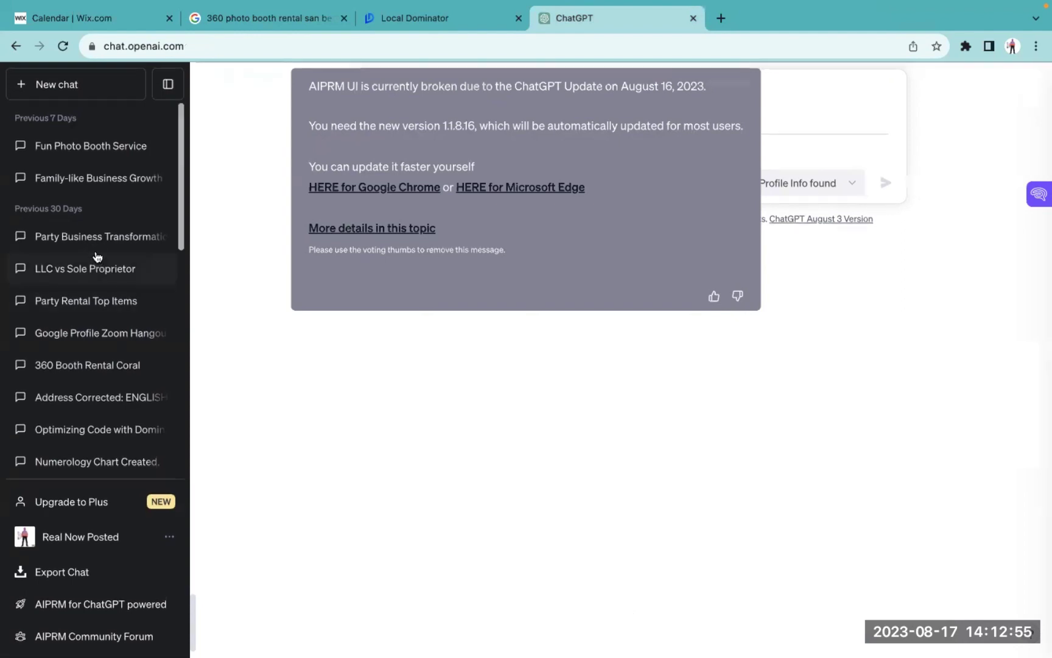
pyautogui.click(86, 366)
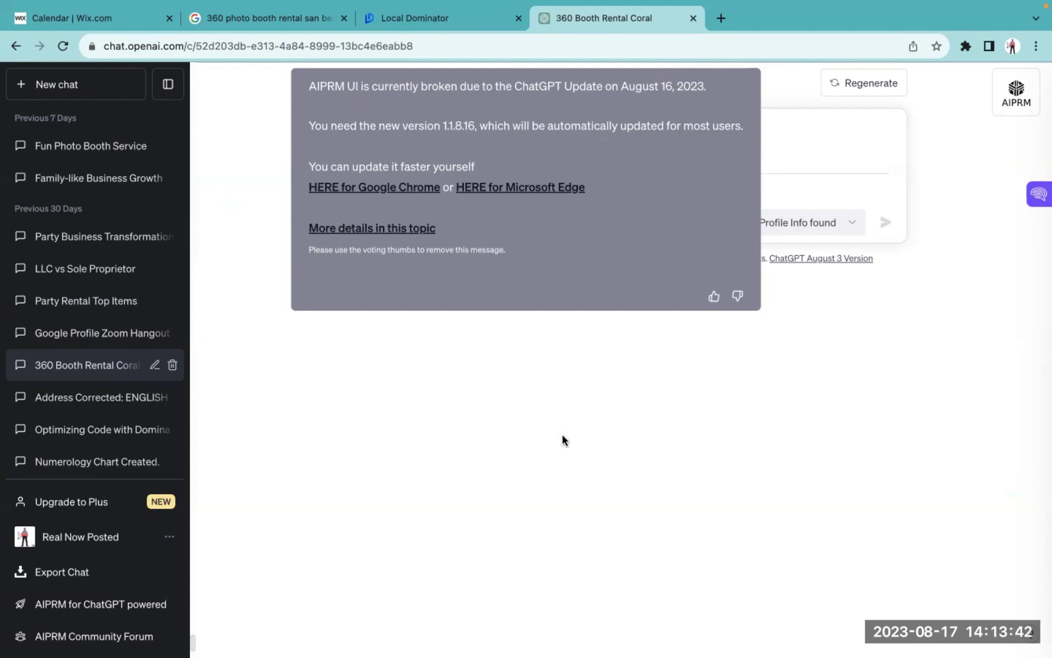
# Step: From the Local Dominator results, view Pearls Vision Photobooth's Google listing and open its website
pyautogui.click(447, 17)
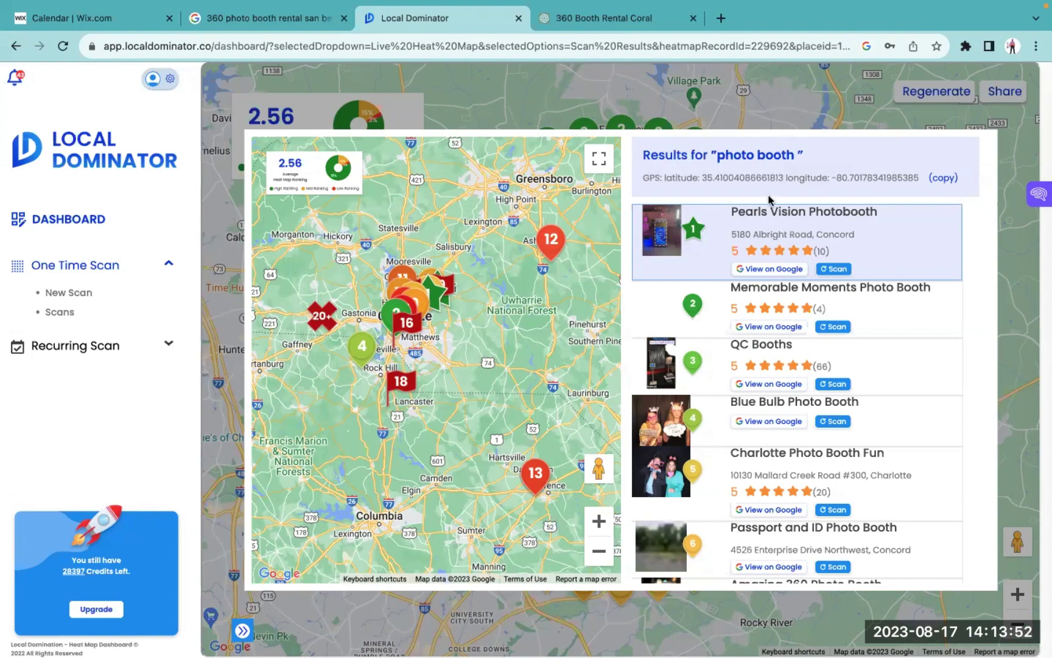
pyautogui.click(762, 268)
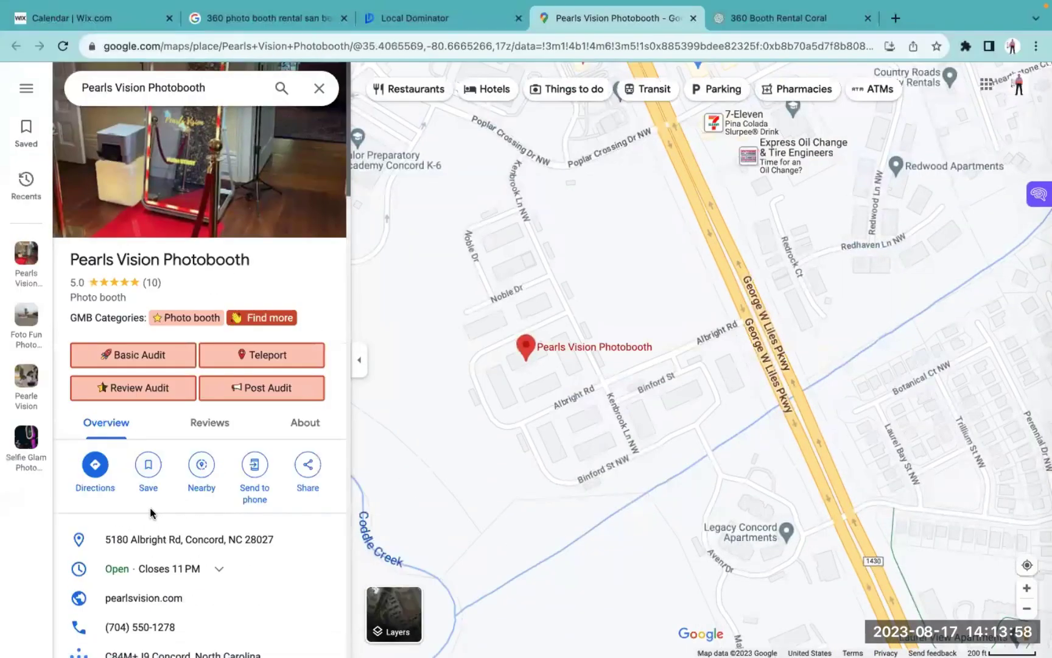
pyautogui.click(143, 598)
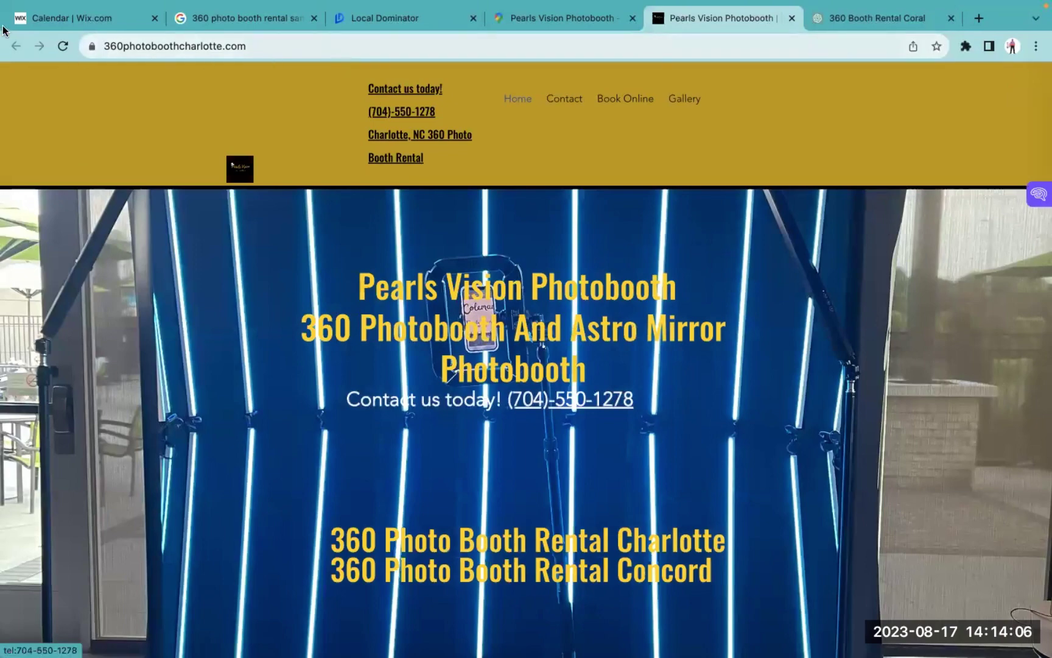
# Step: Bring up the SEO Minion extension's tools for the Pearls Vision website and close them
pyautogui.moveTo(666, 3)
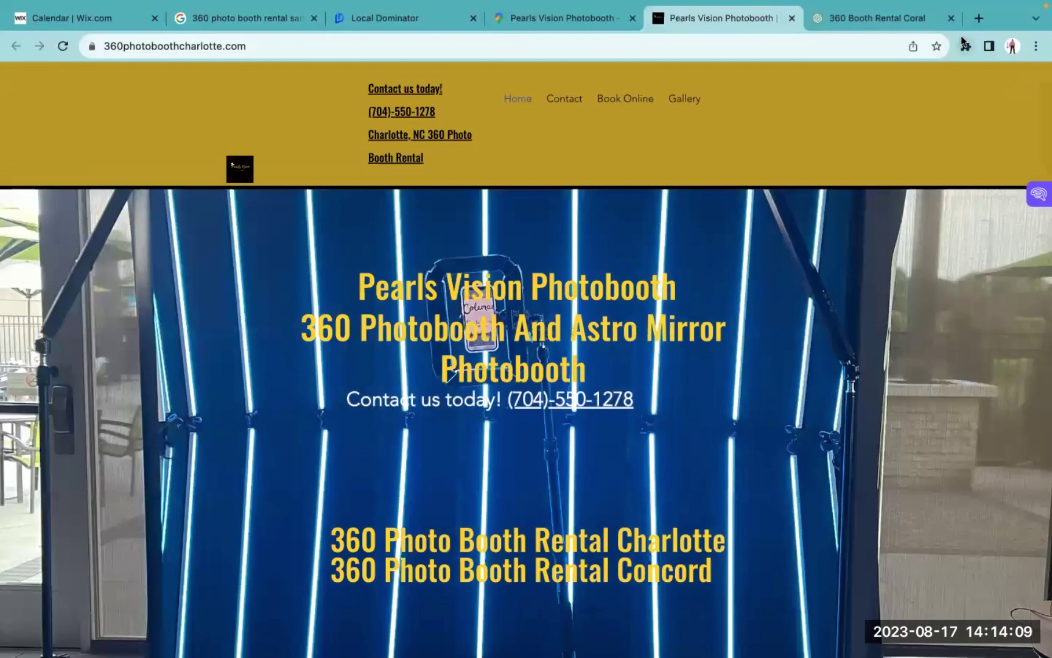
pyautogui.click(965, 45)
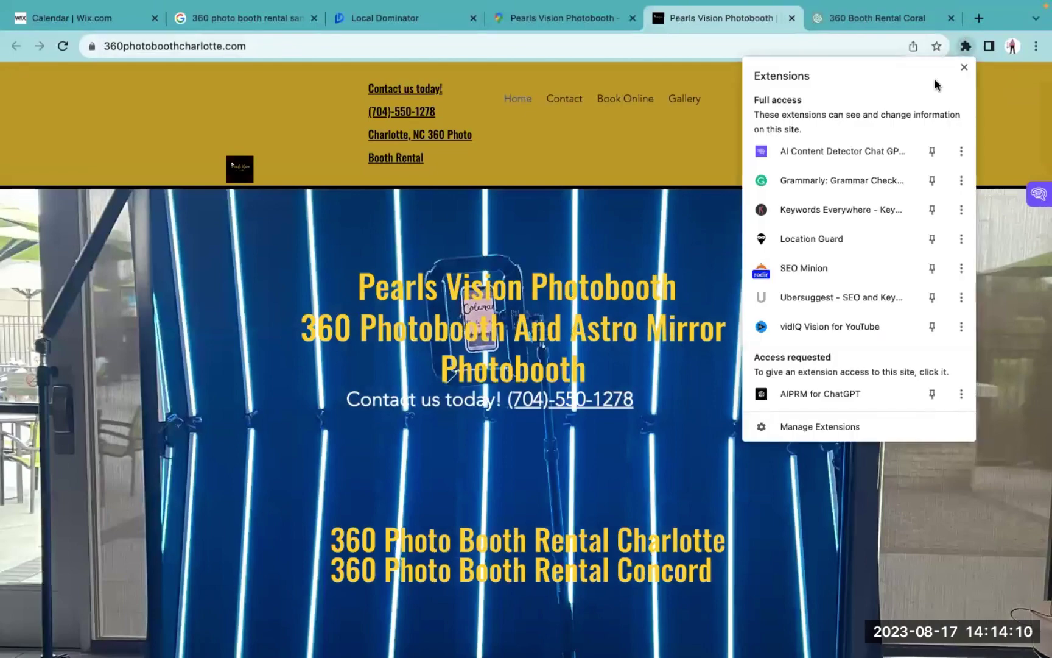
pyautogui.click(803, 268)
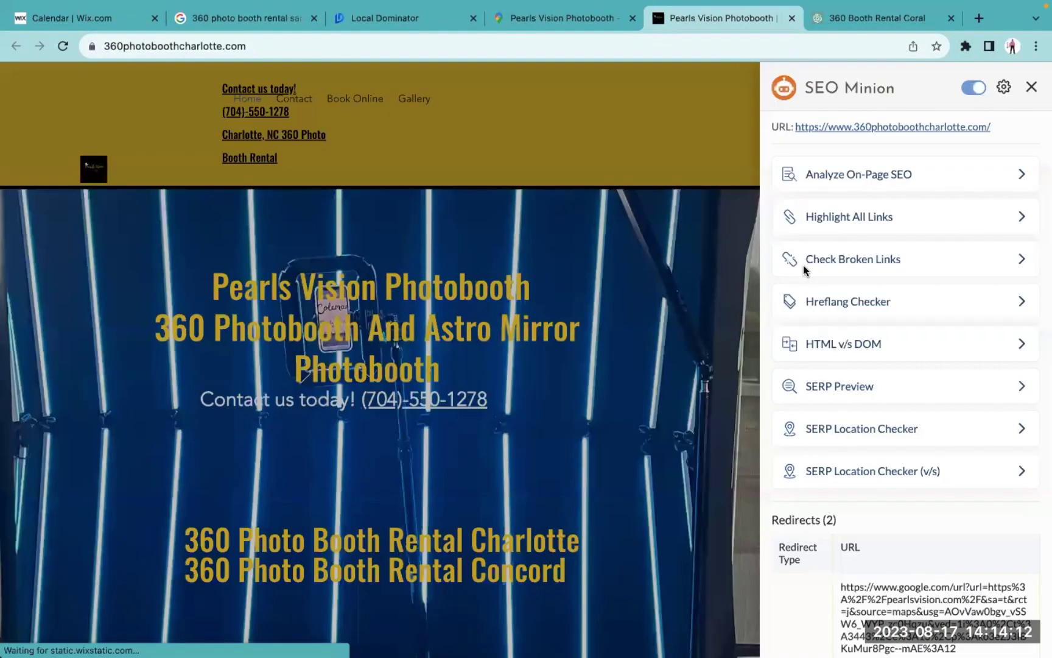
pyautogui.click(1031, 91)
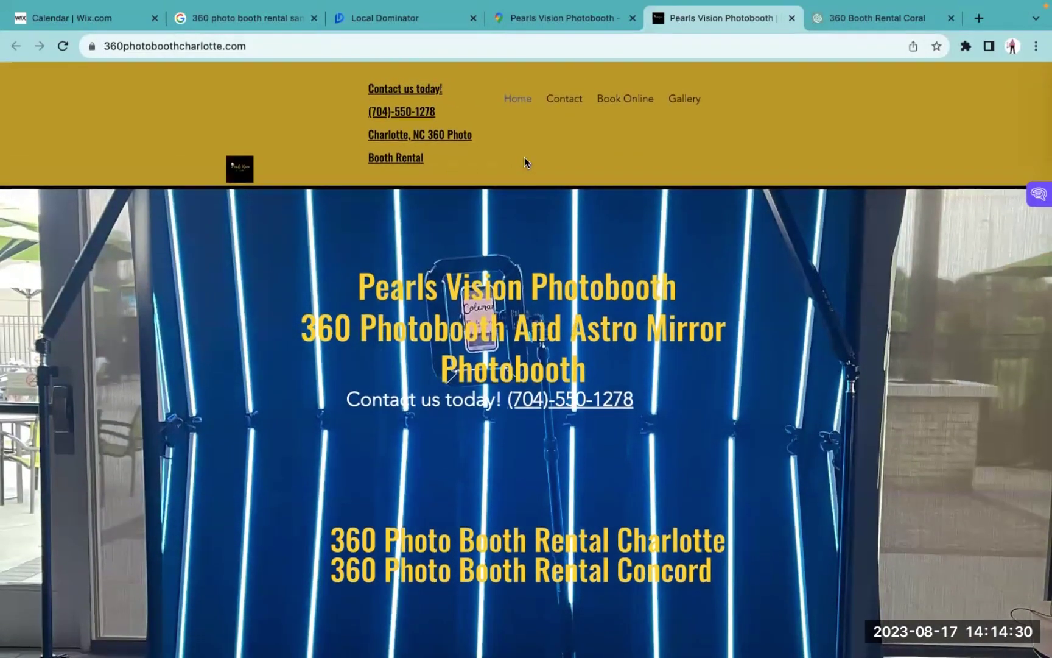
# Step: Examine the homepage's hero headings, service-area text and the 360 Photo Booth Rental description
pyautogui.scroll(-3, 525, 159)
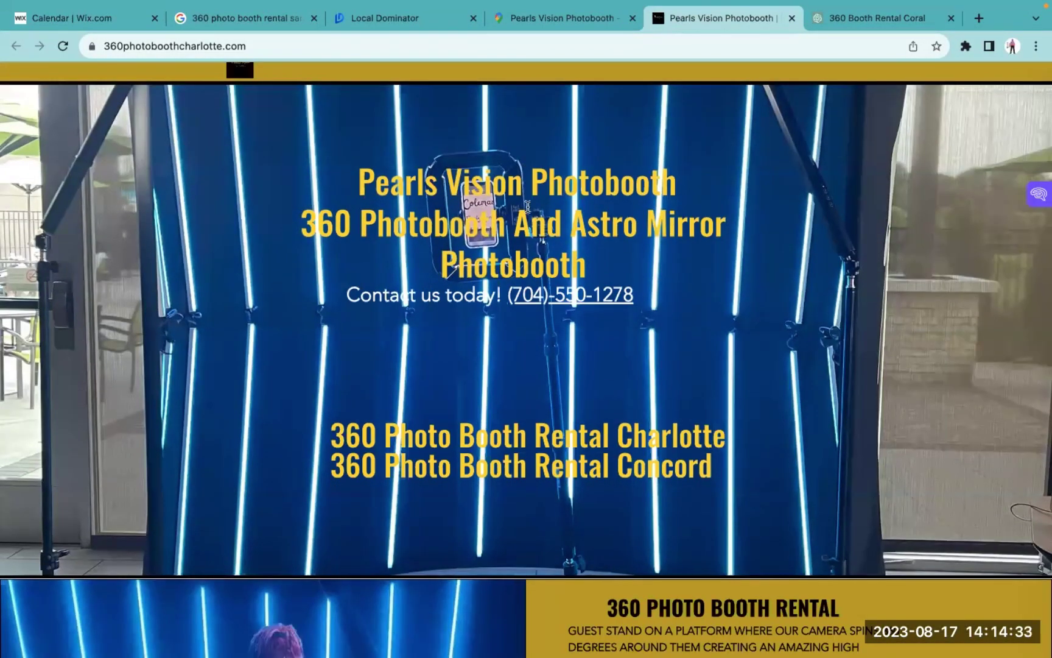
pyautogui.scroll(-1, 527, 206)
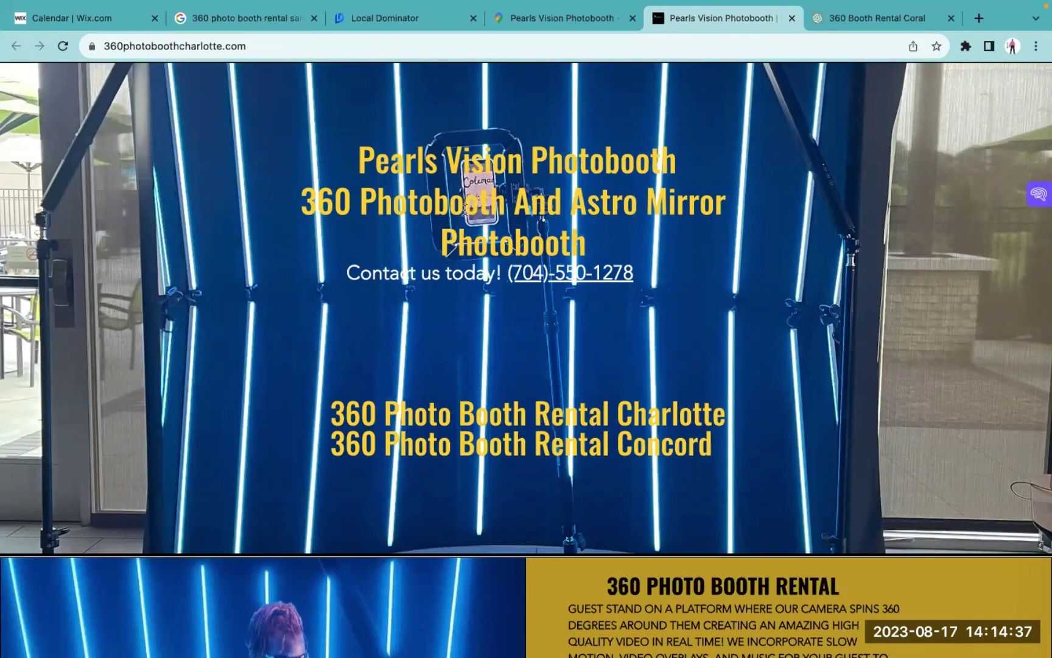
pyautogui.scroll(2, 465, 227)
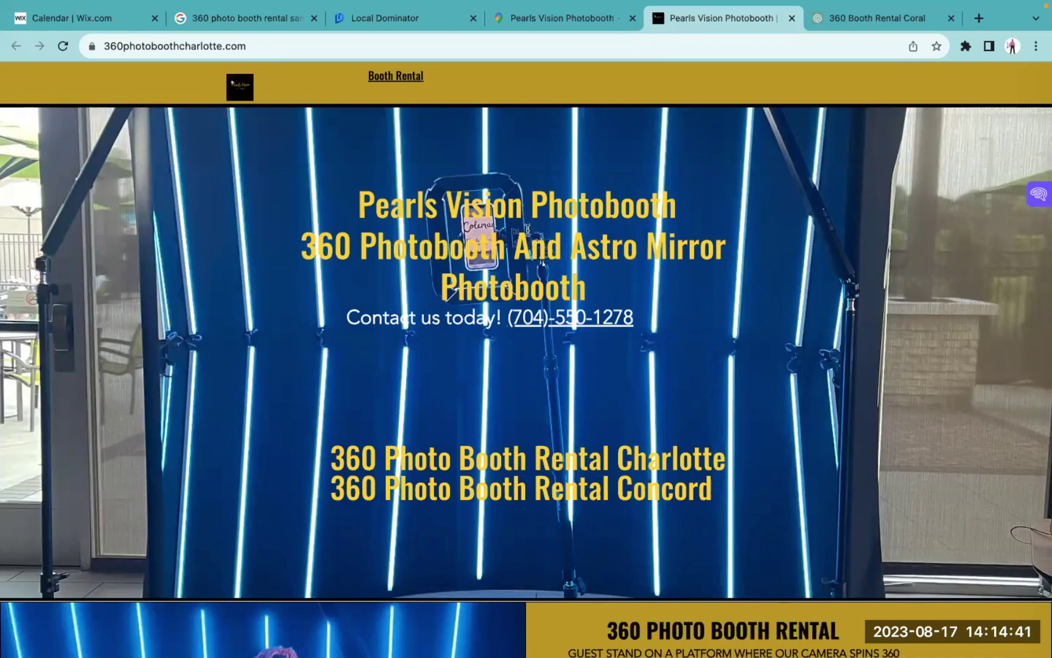
pyautogui.scroll(-3, 520, 230)
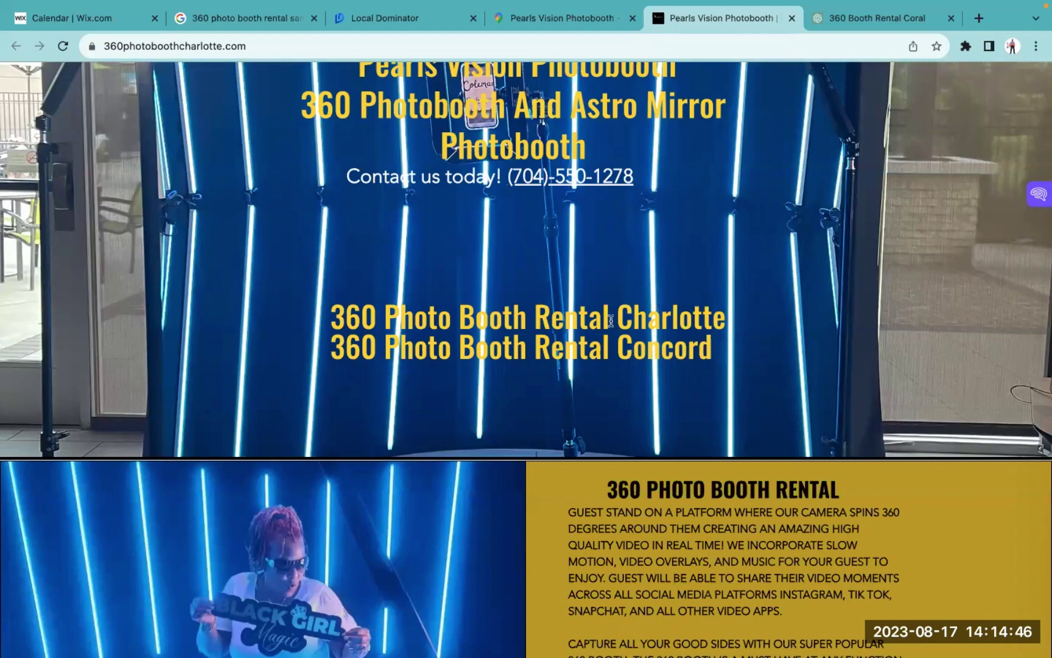
pyautogui.scroll(-2, 611, 323)
pyautogui.scroll(-5, 610, 320)
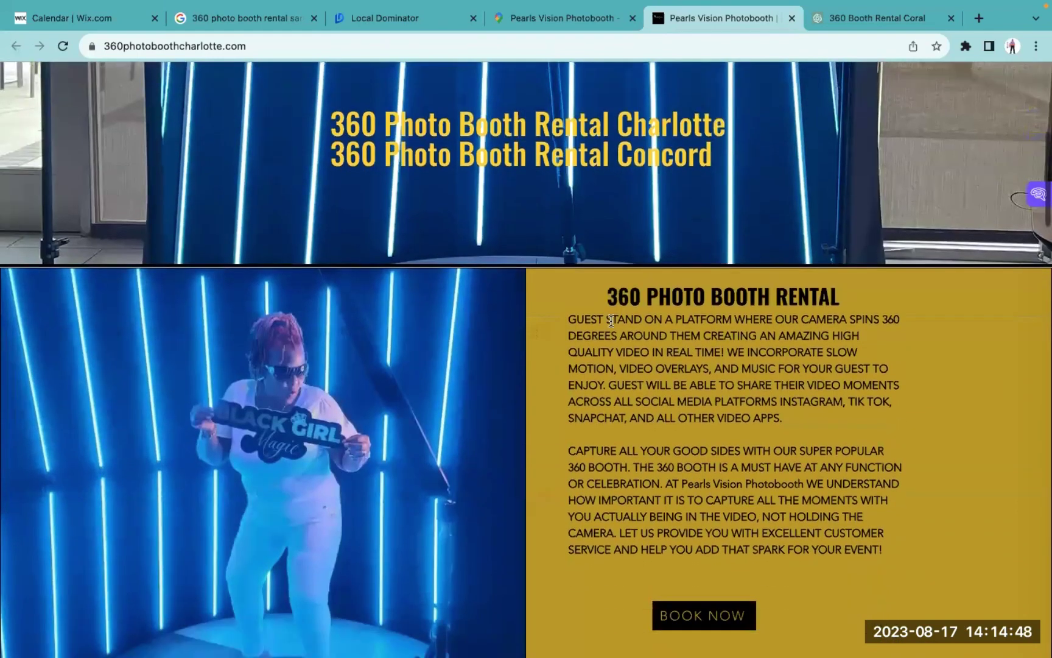
pyautogui.scroll(-2, 609, 299)
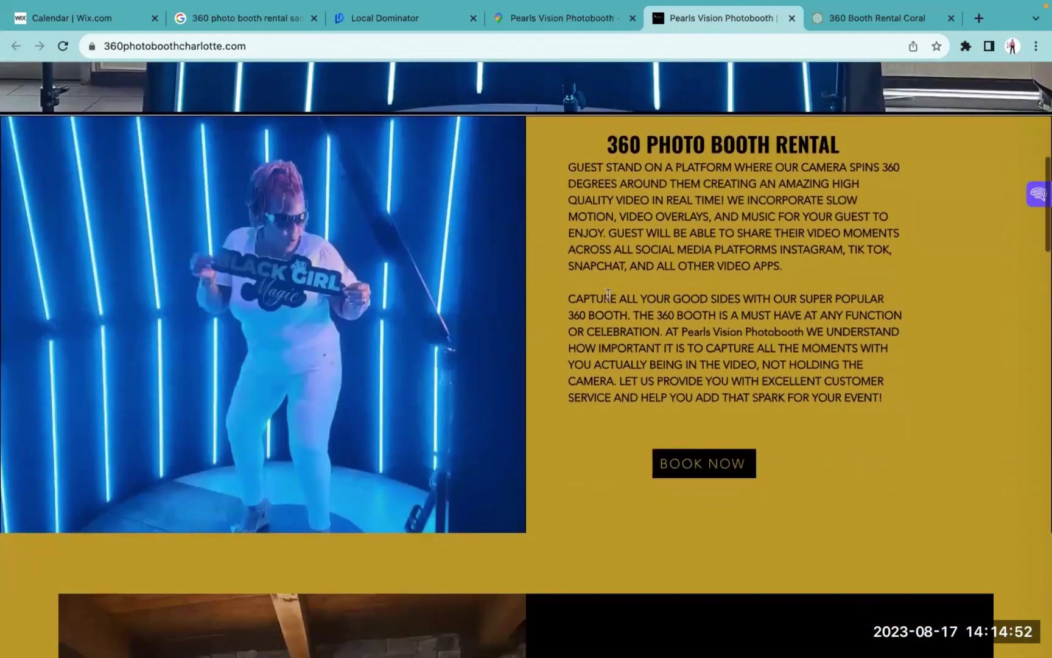
# Step: From the booking page, review the 2 Hour 360 Booth Rental service description and policies, and return to the homepage
pyautogui.click(698, 423)
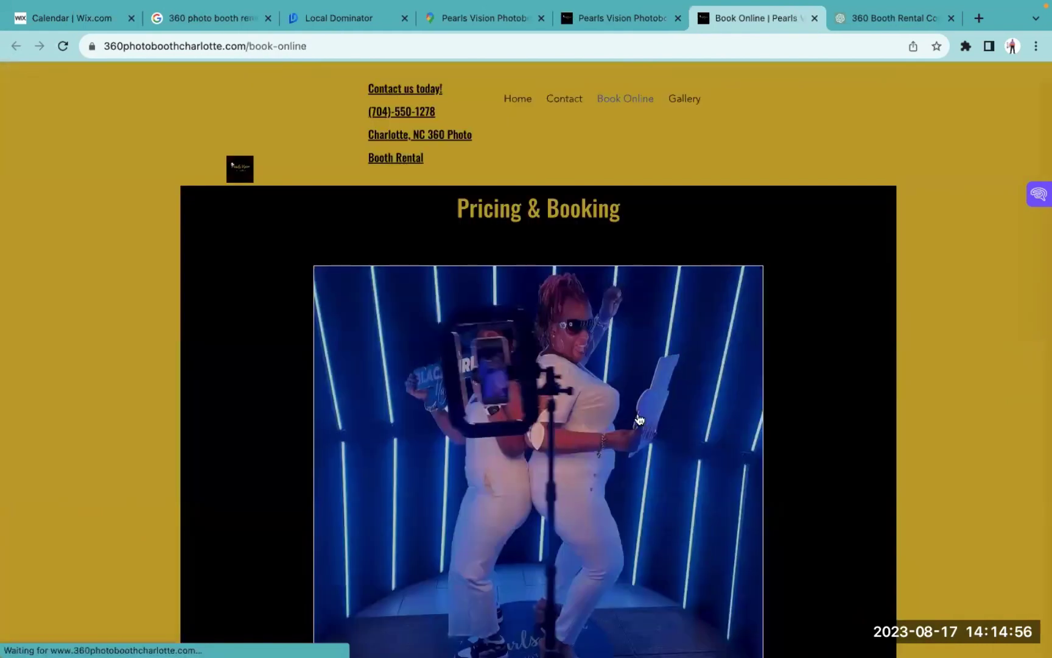
pyautogui.scroll(-4, 640, 419)
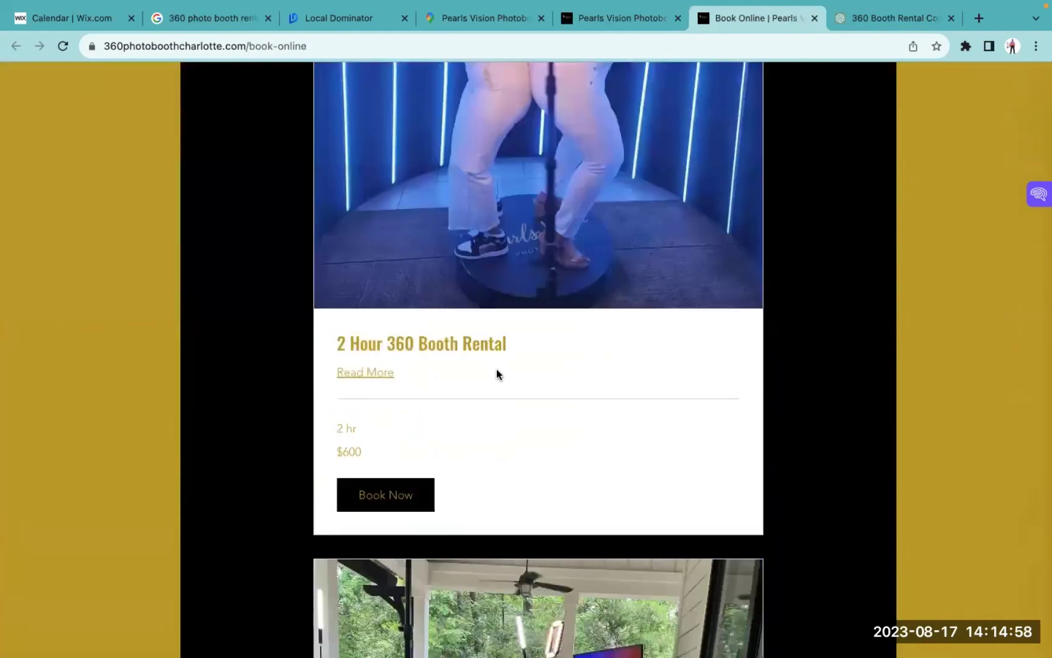
pyautogui.click(371, 377)
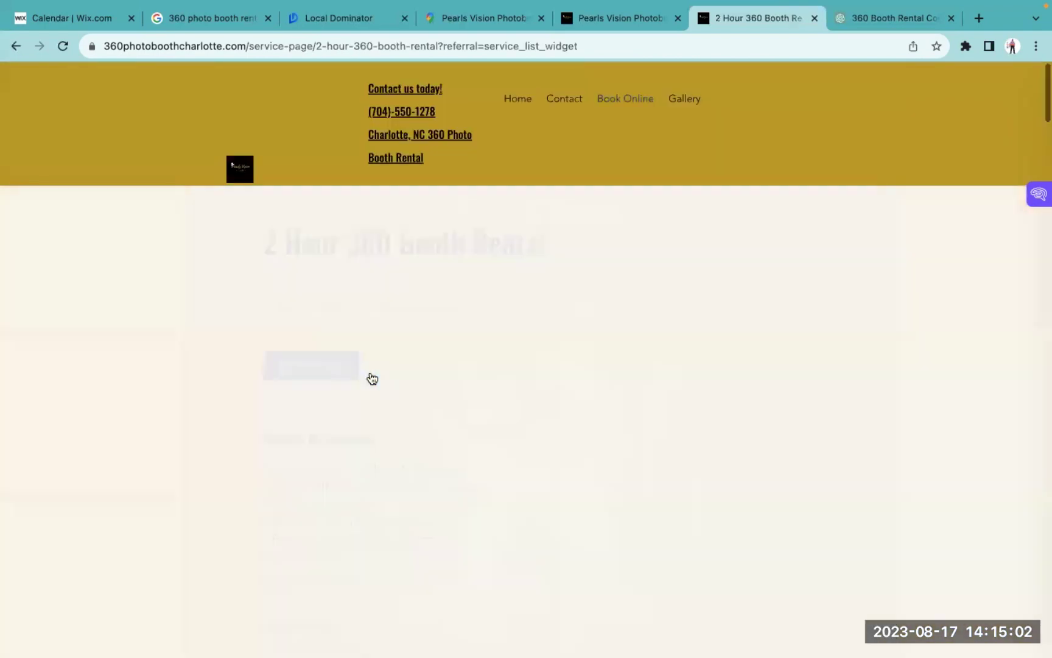
pyautogui.scroll(-1, 521, 382)
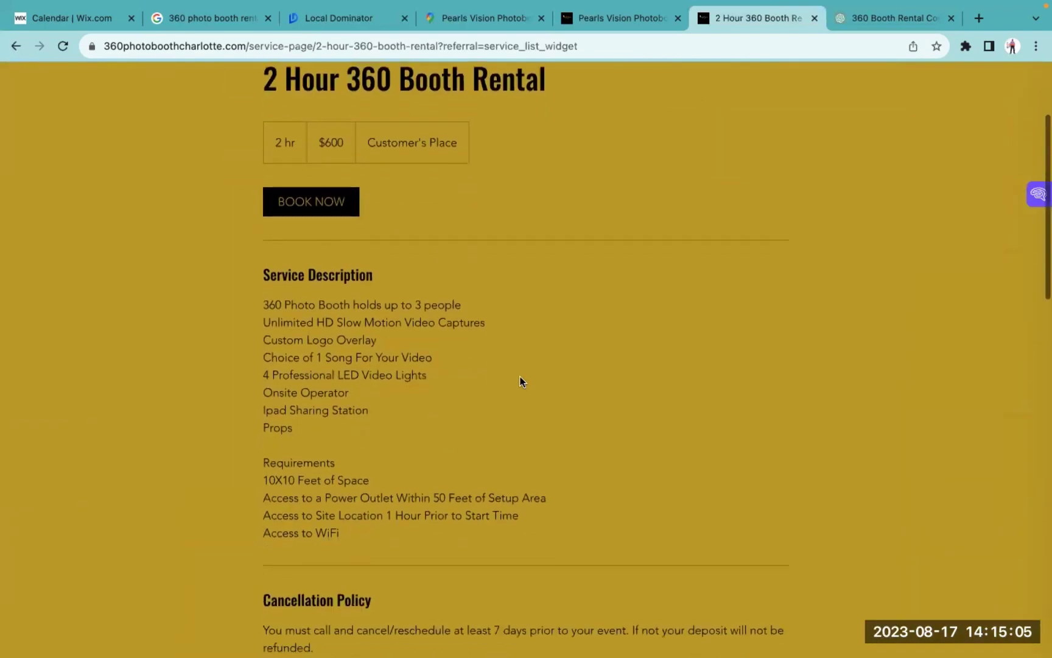
pyautogui.scroll(-1, 521, 382)
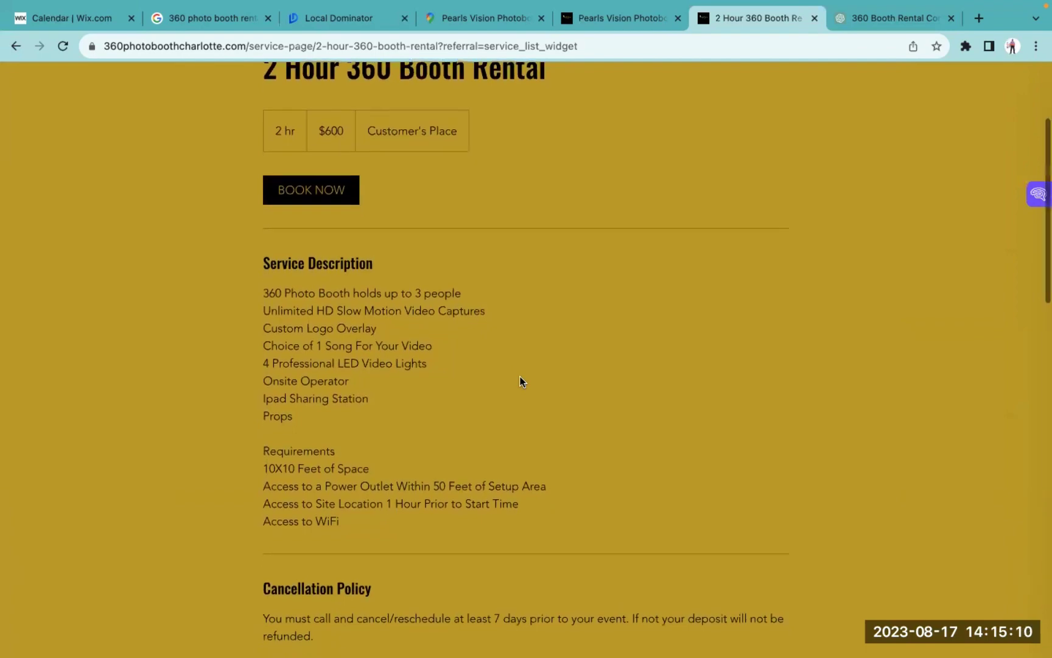
pyautogui.scroll(-1, 520, 382)
pyautogui.scroll(-3, 521, 382)
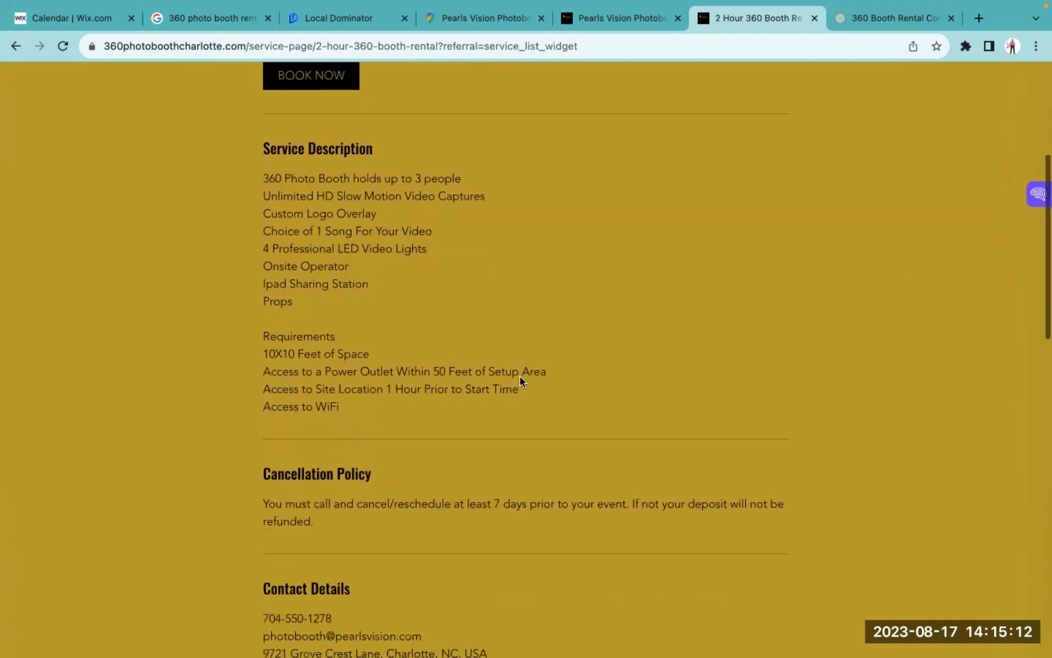
pyautogui.scroll(10, 521, 381)
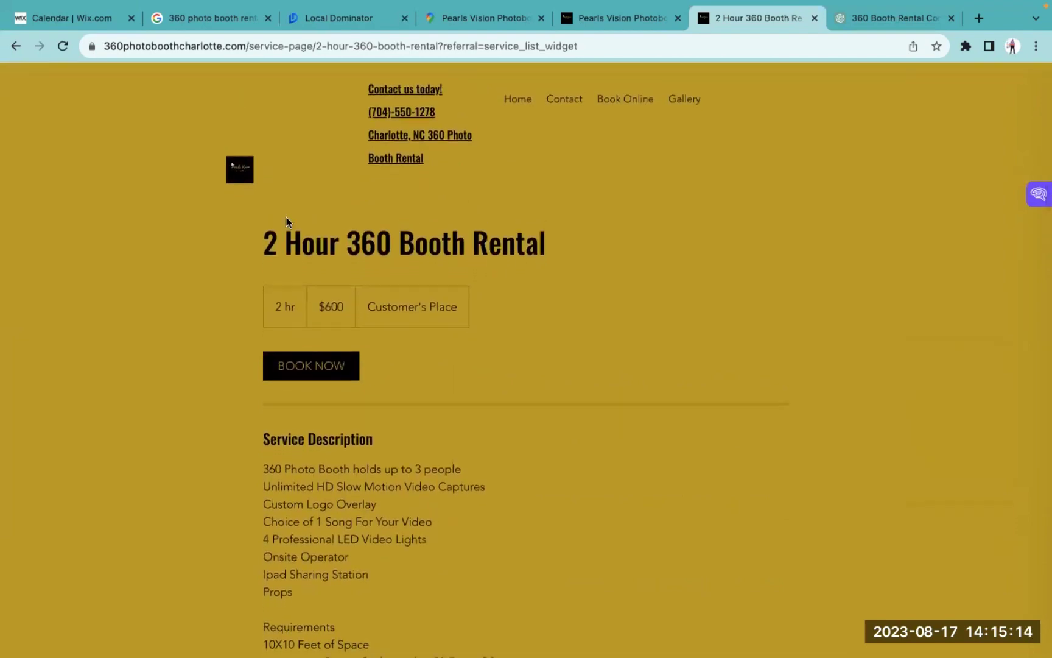
pyautogui.click(16, 46)
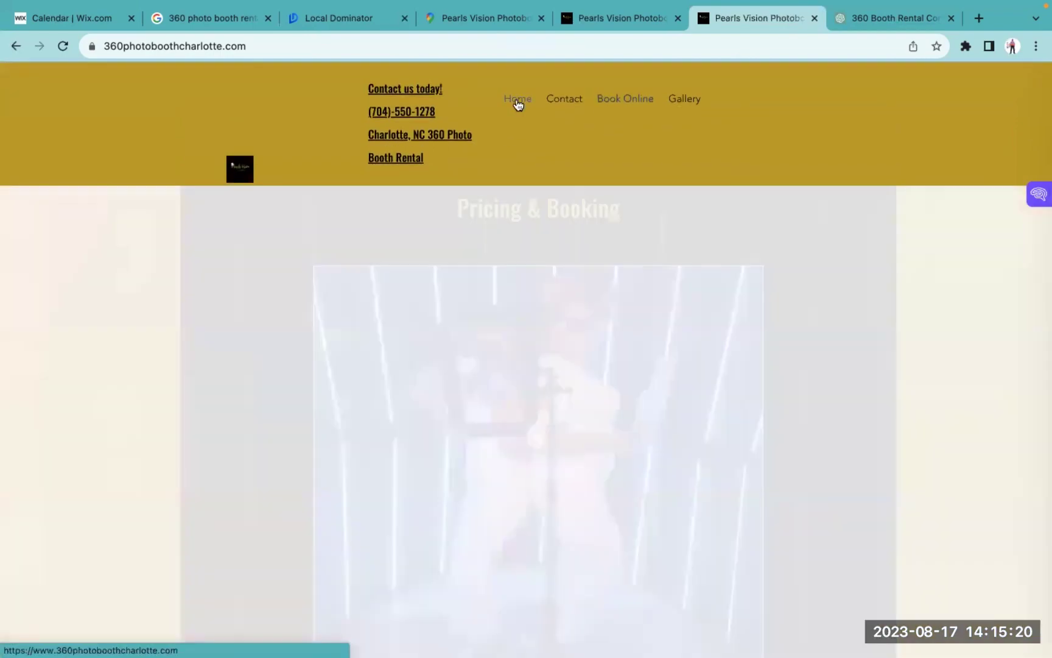
# Step: Run SEO Minion's on-page SEO analysis on the Pearls Vision homepage and examine its title, description and headings
pyautogui.click(965, 46)
pyautogui.click(808, 268)
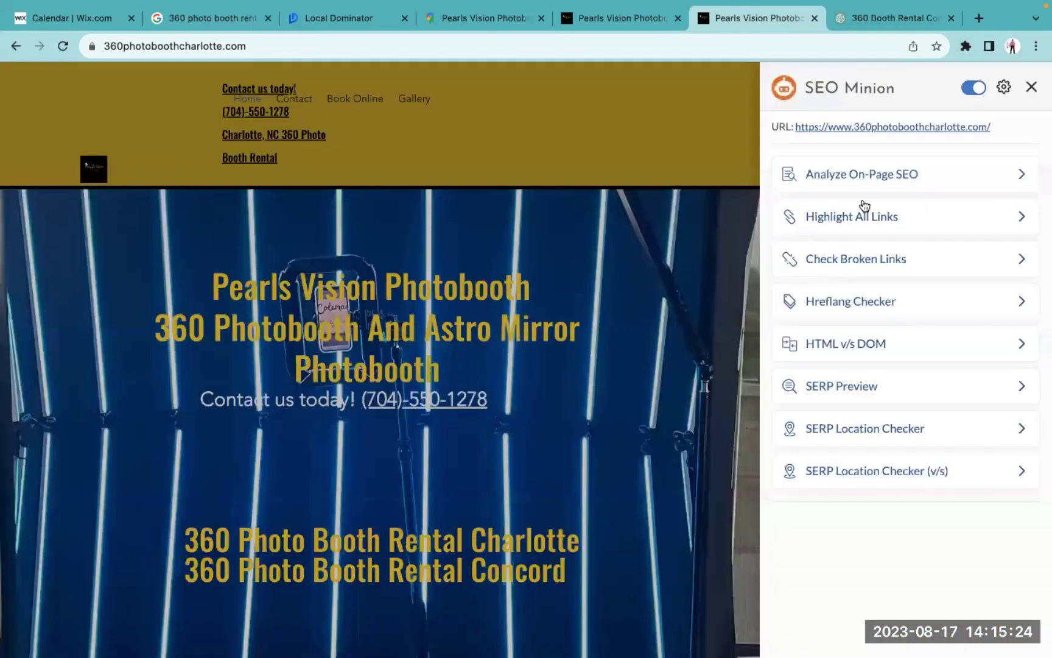
pyautogui.click(850, 174)
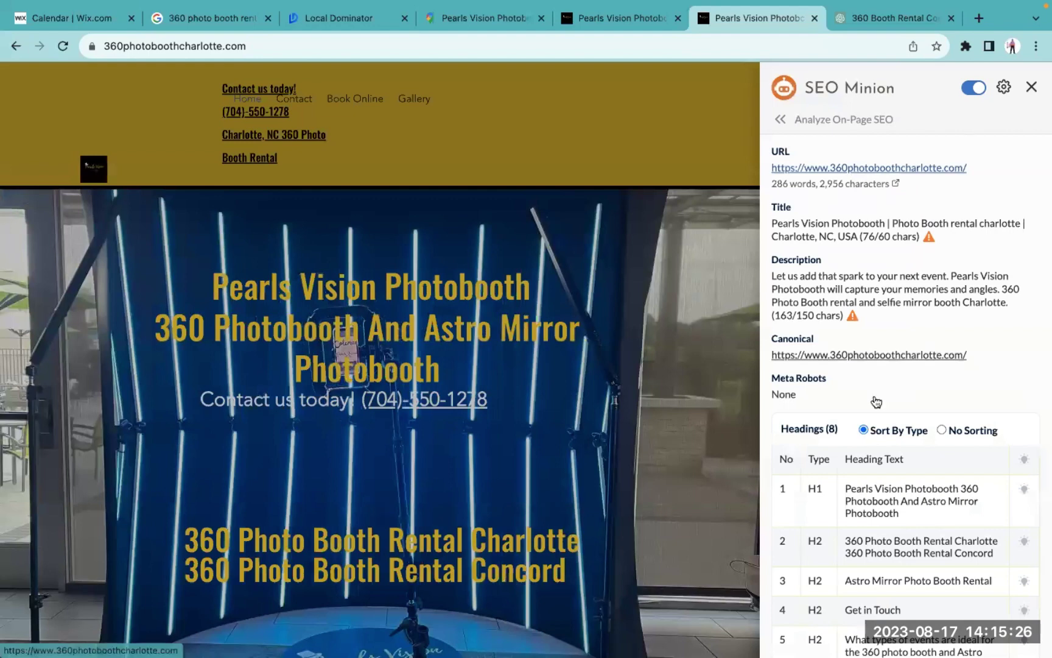
pyautogui.scroll(-3, 871, 390)
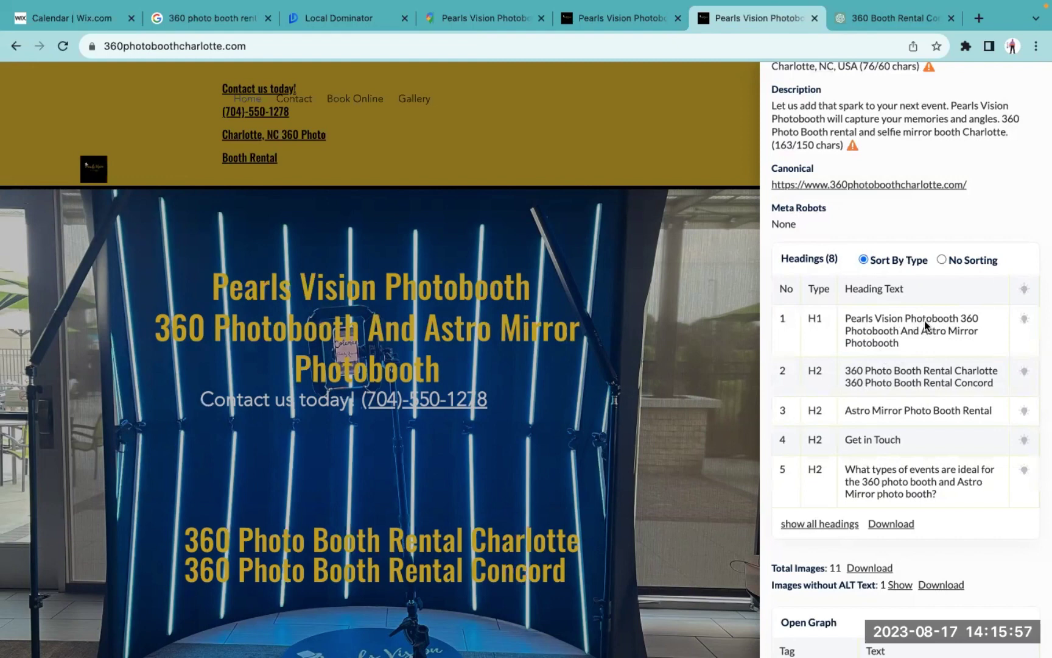
pyautogui.scroll(-1, 901, 326)
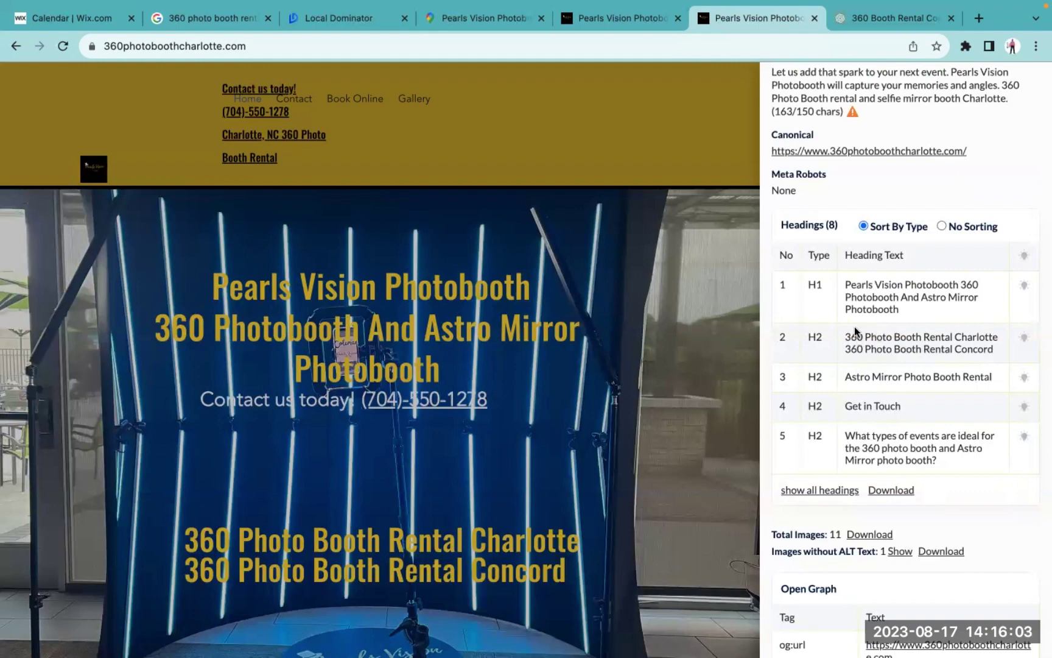
pyautogui.scroll(-1, 886, 344)
pyautogui.scroll(1, 886, 344)
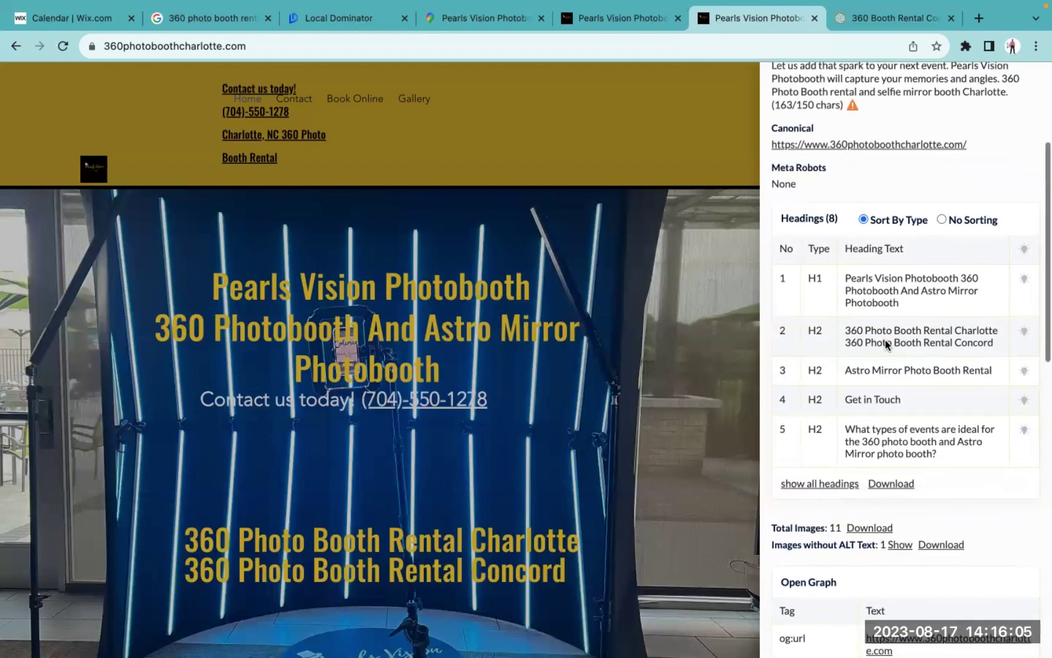
pyautogui.scroll(-1, 886, 344)
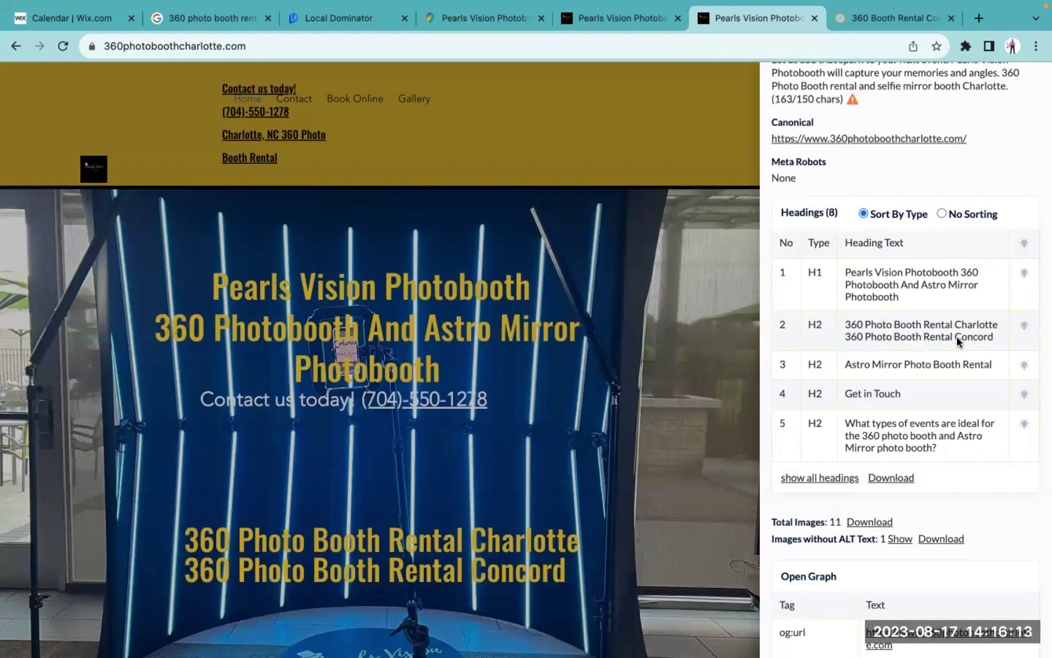
pyautogui.scroll(-1, 957, 340)
pyautogui.scroll(1, 956, 340)
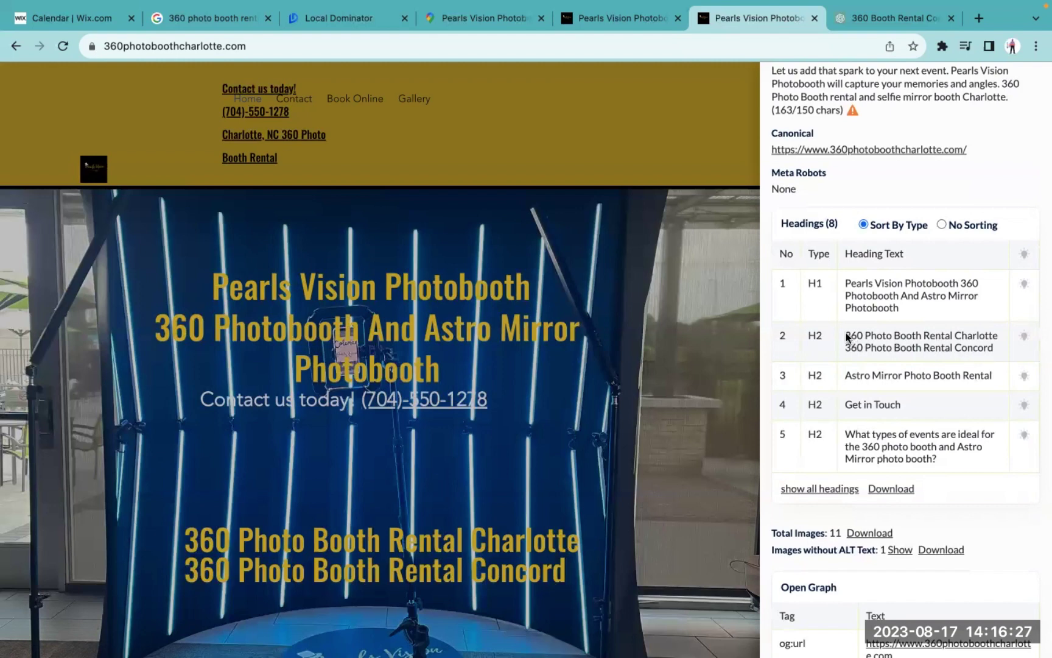
# Step: Copy the H2 heading "360 Photo Booth Rental Charlotte 360 Photo Booth Rental Concord" and search Google for it in a new tab
pyautogui.moveTo(846, 336); pyautogui.dragTo(1001, 344)
pyautogui.press('super+c')
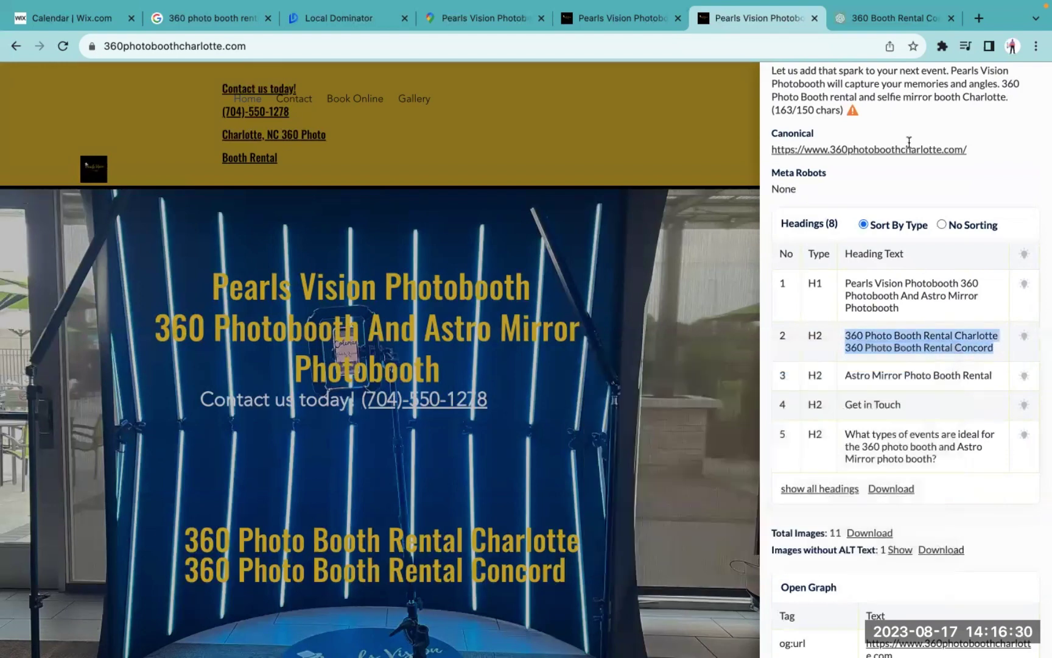
pyautogui.click(979, 18)
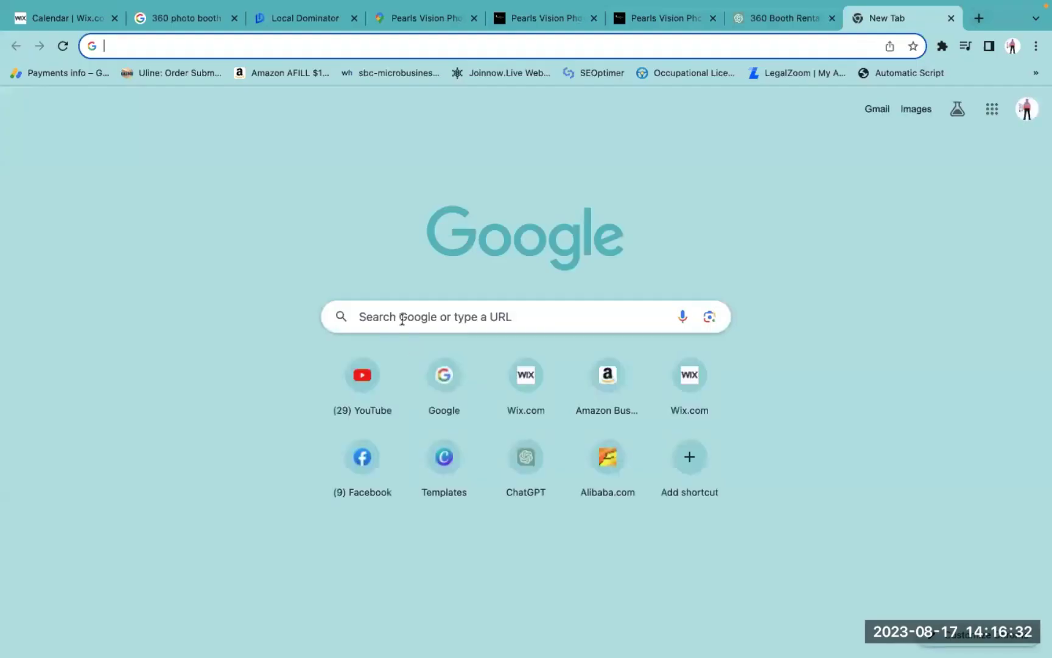
pyautogui.click(402, 319)
pyautogui.press('super+v')
pyautogui.press('Return')
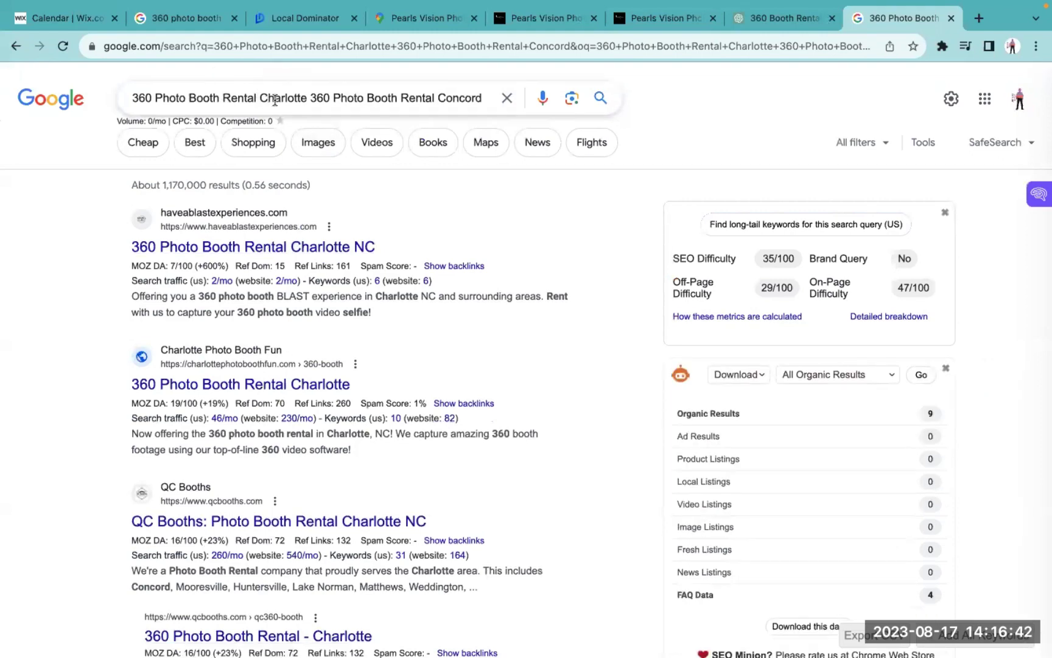
# Step: Look through the search results for 360photoboothcharlotte.com, open its listing to check the site, and return to the results
pyautogui.scroll(-1, 57, 299)
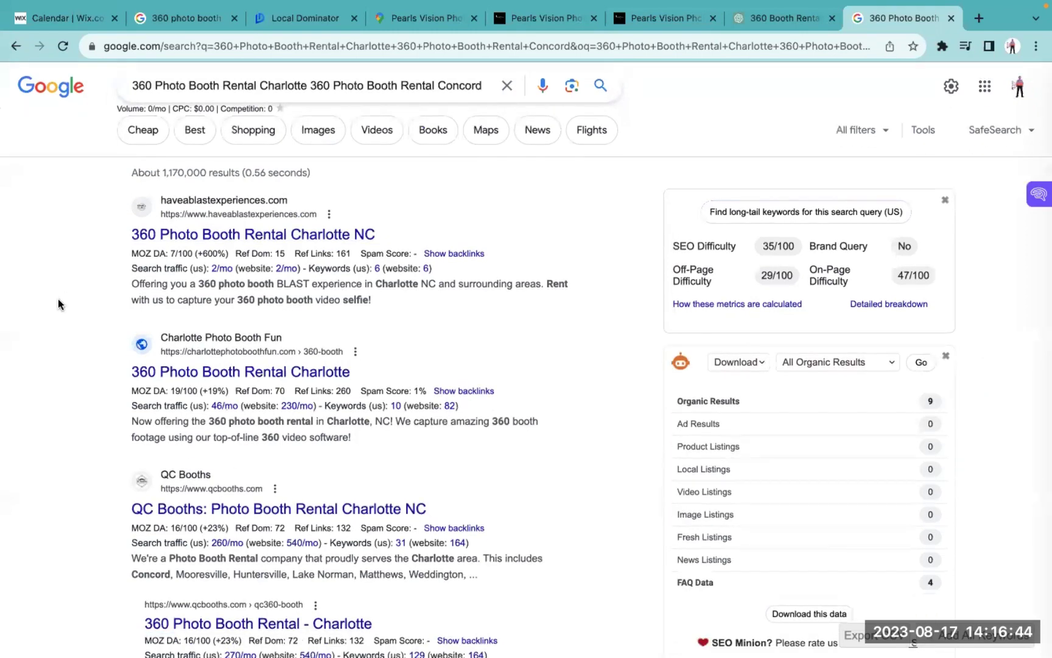
pyautogui.scroll(-1, 57, 298)
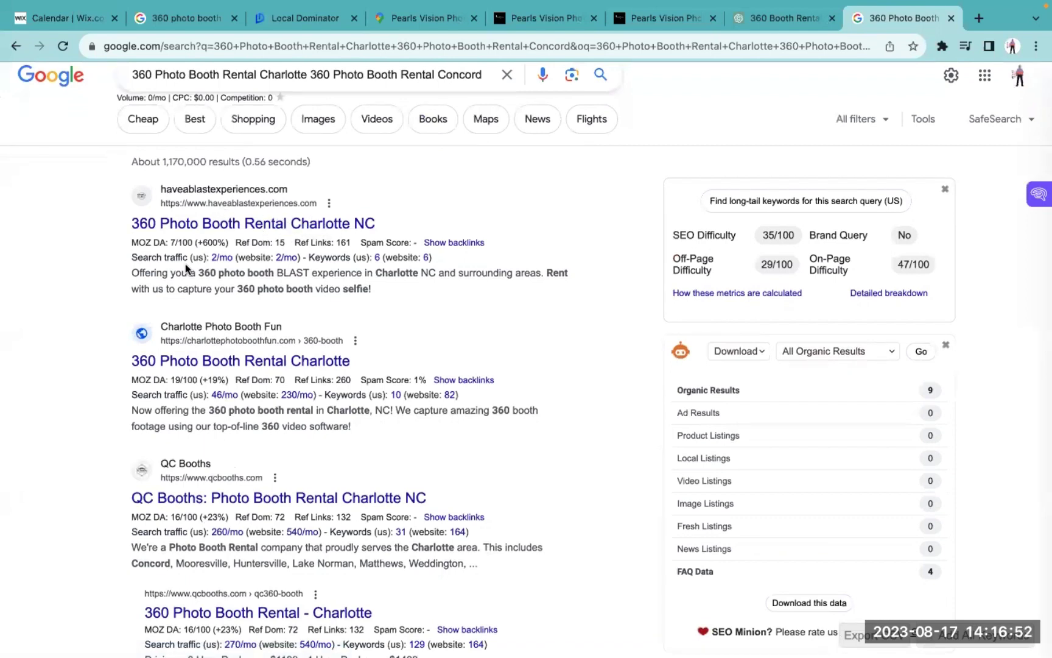
pyautogui.scroll(-2, 180, 259)
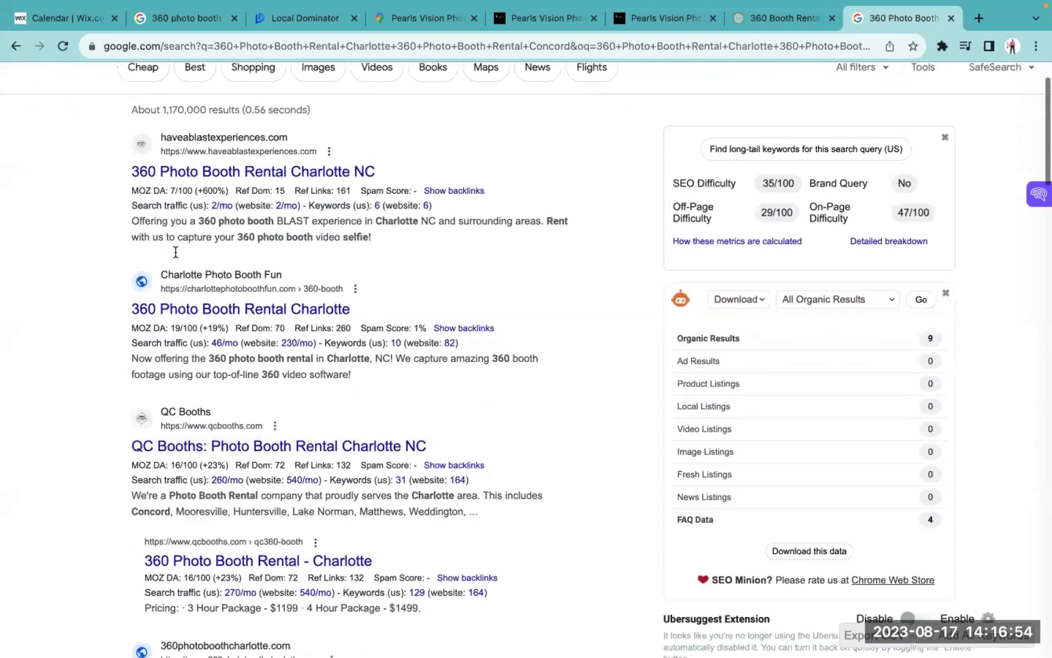
pyautogui.scroll(-5, 175, 251)
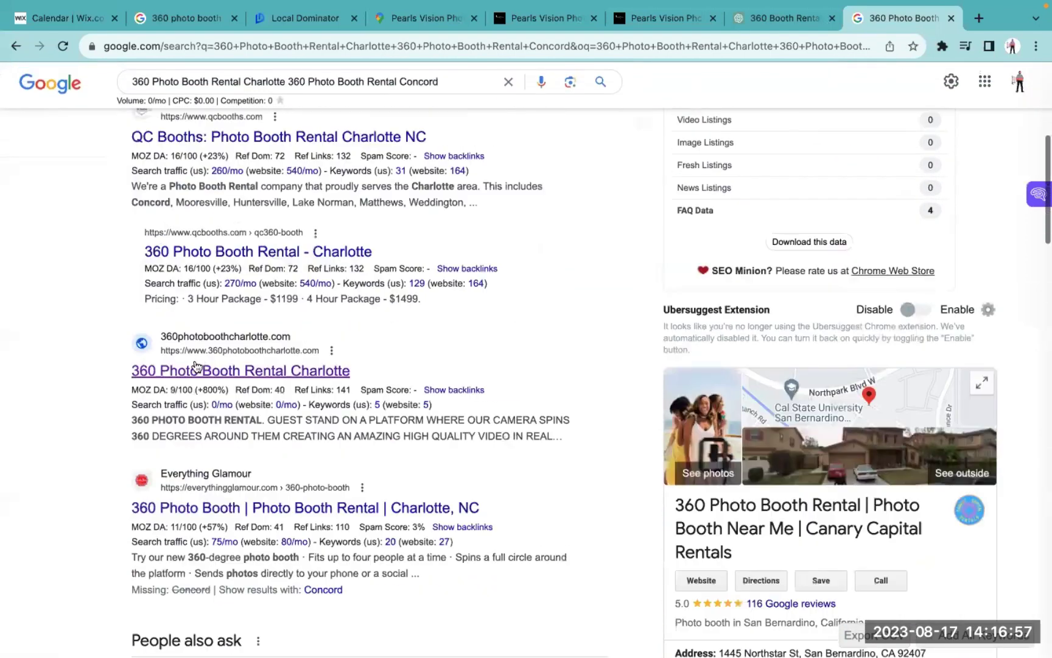
pyautogui.scroll(-1, 65, 381)
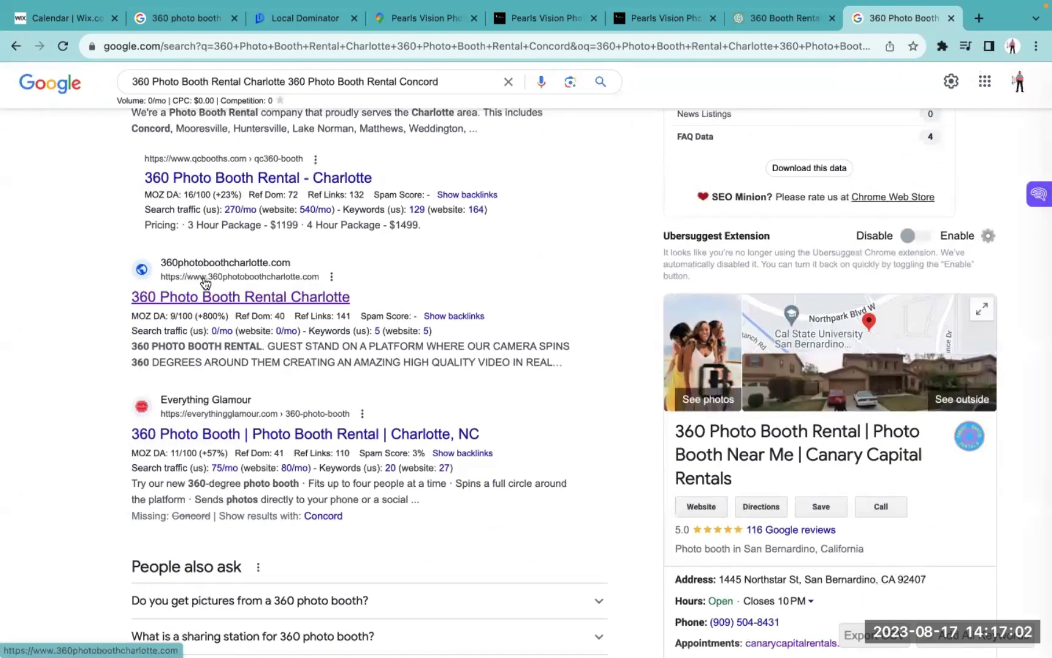
pyautogui.scroll(1, 205, 283)
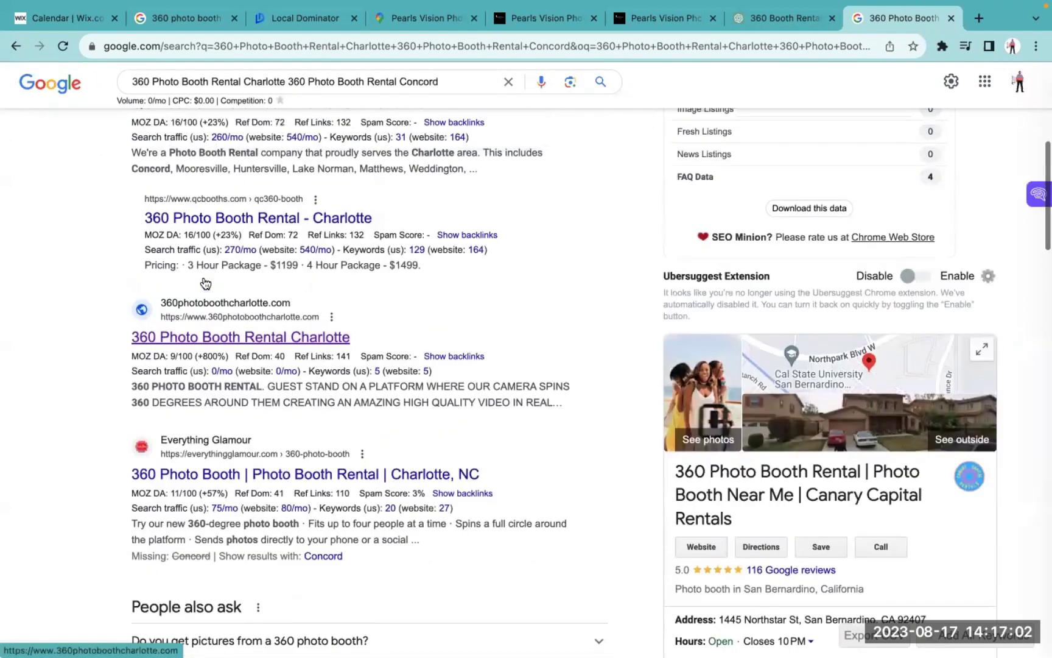
pyautogui.click(211, 336)
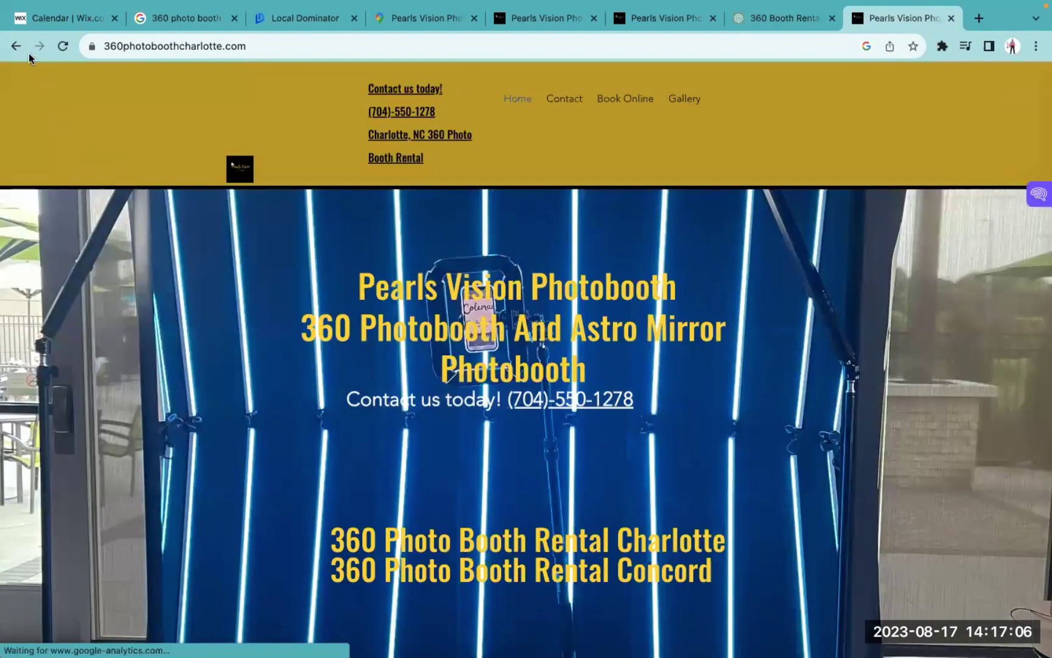
pyautogui.click(15, 47)
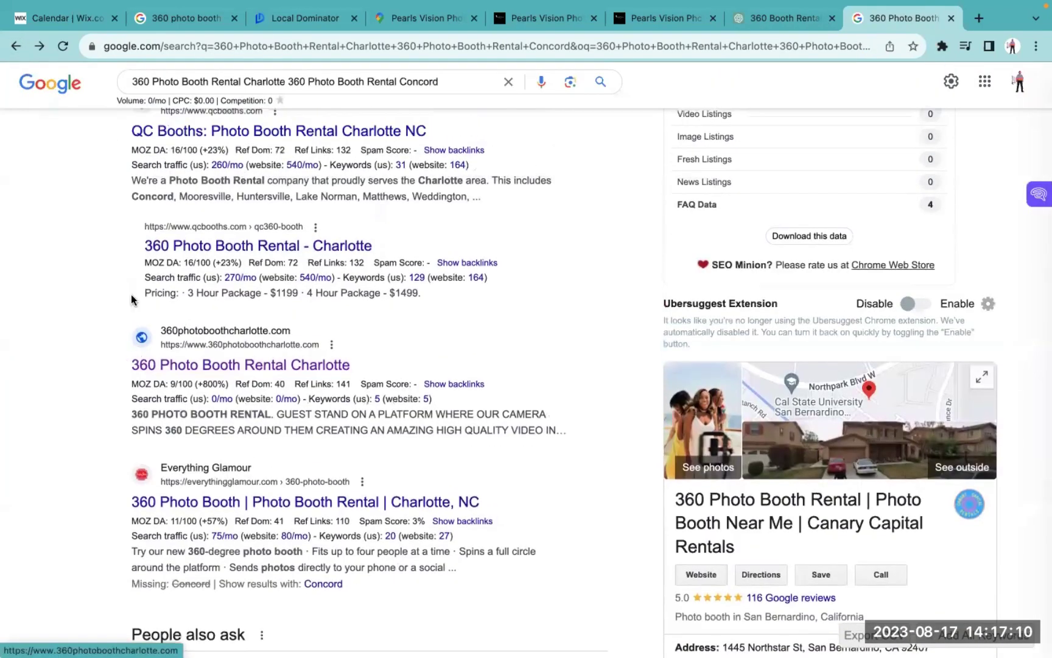
# Step: Examine the 360photoboothcharlotte.com result's title, snippet and SEO metrics against the competitors ranked above it
pyautogui.scroll(-1, 131, 295)
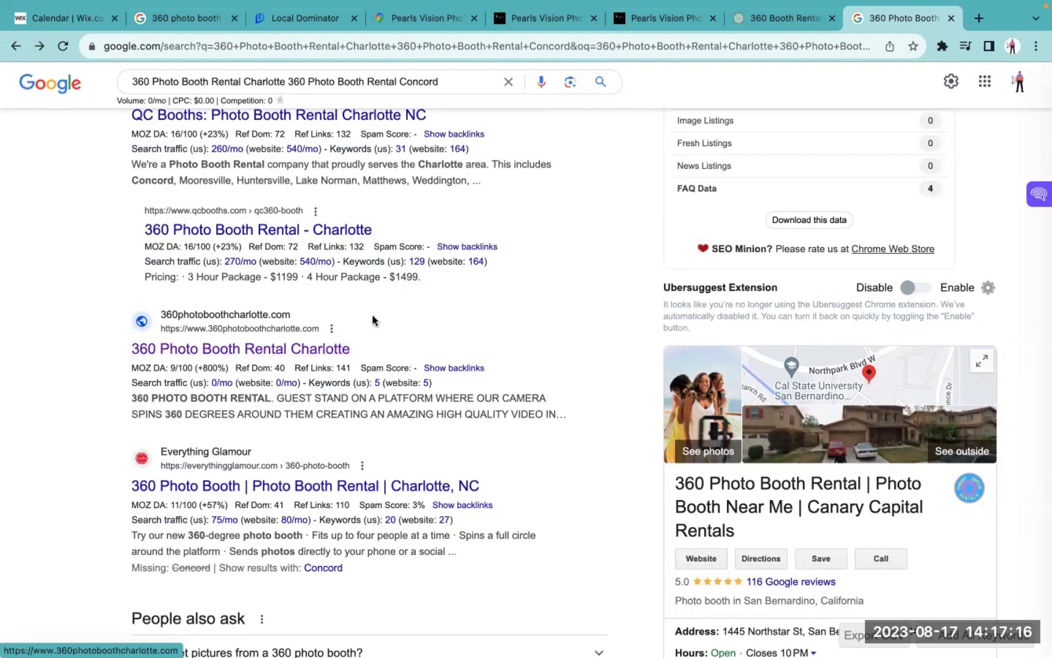
pyautogui.scroll(-1, 373, 317)
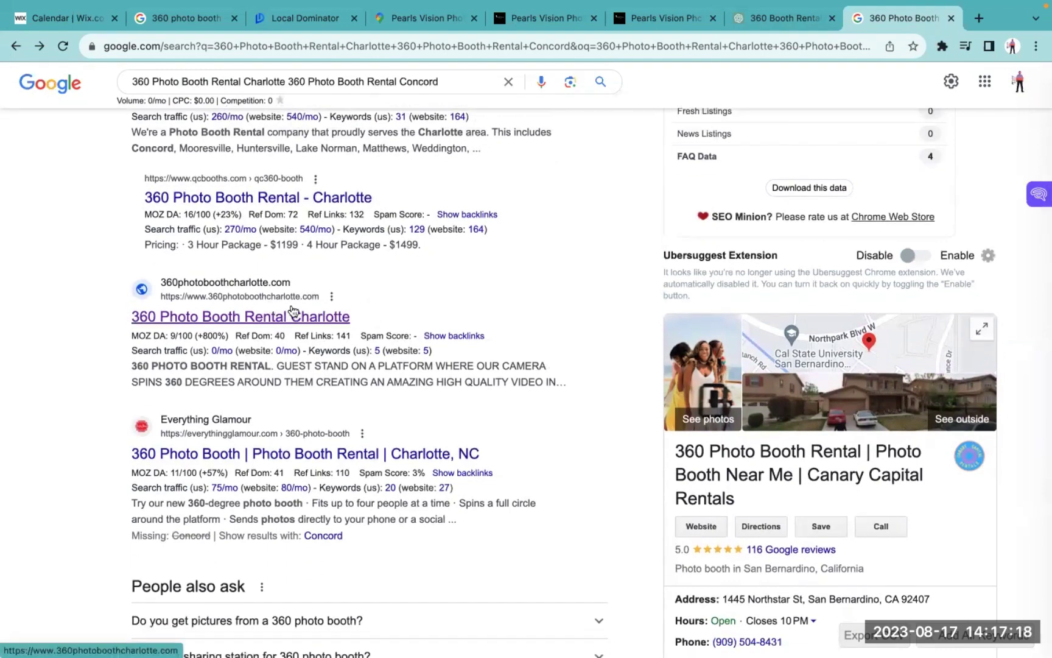
pyautogui.scroll(1, 263, 300)
pyautogui.scroll(-1, 262, 299)
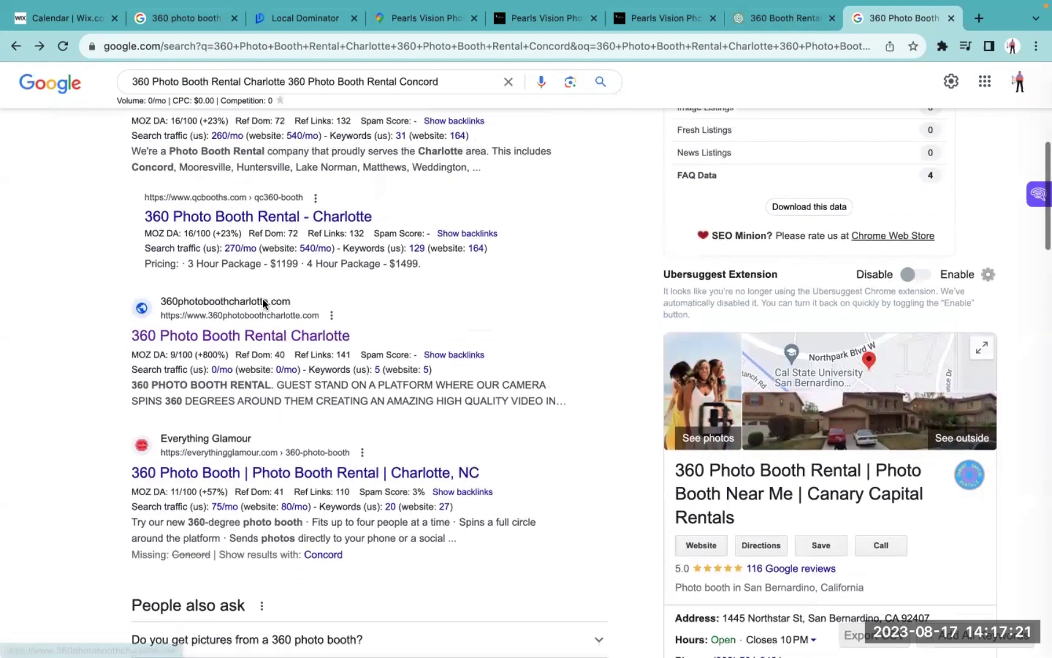
pyautogui.scroll(1, 263, 299)
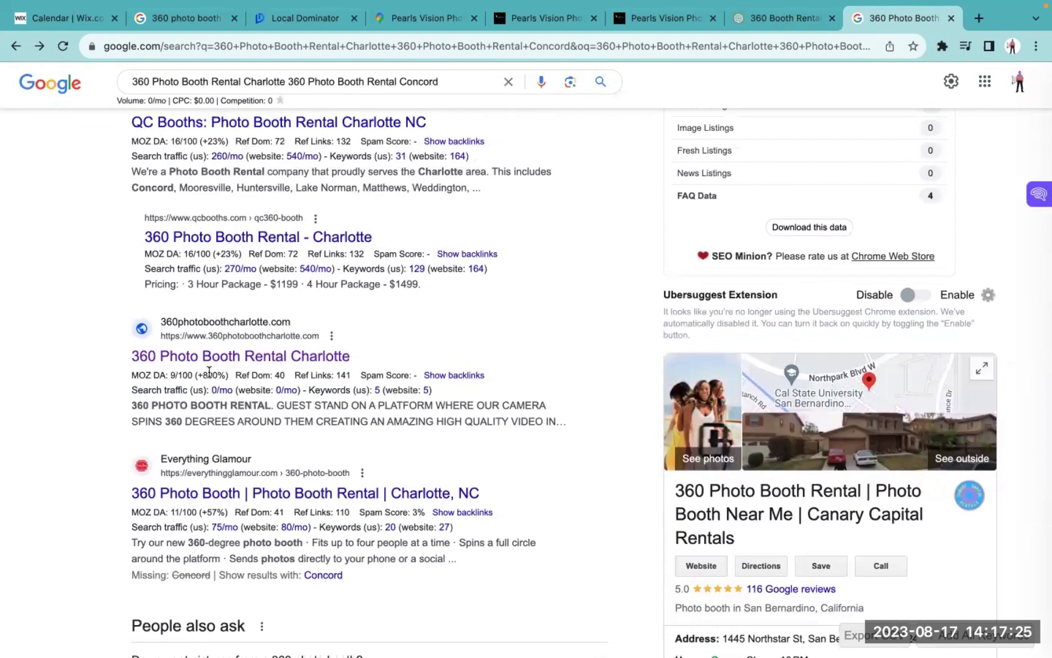
pyautogui.moveTo(207, 374)
pyautogui.scroll(5, 63, 490)
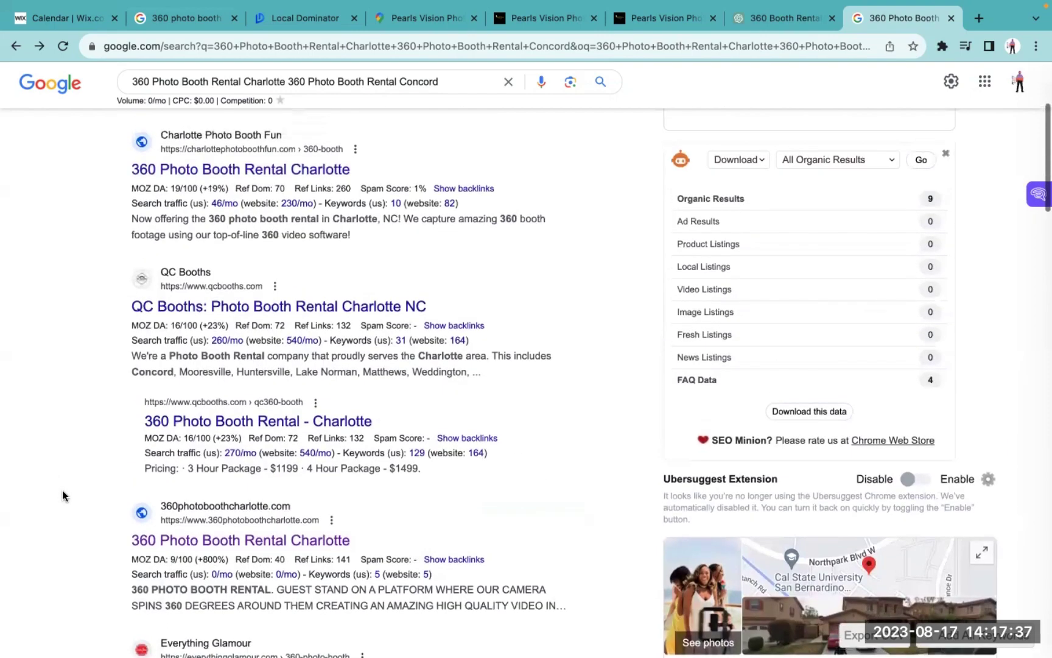
pyautogui.scroll(2, 80, 472)
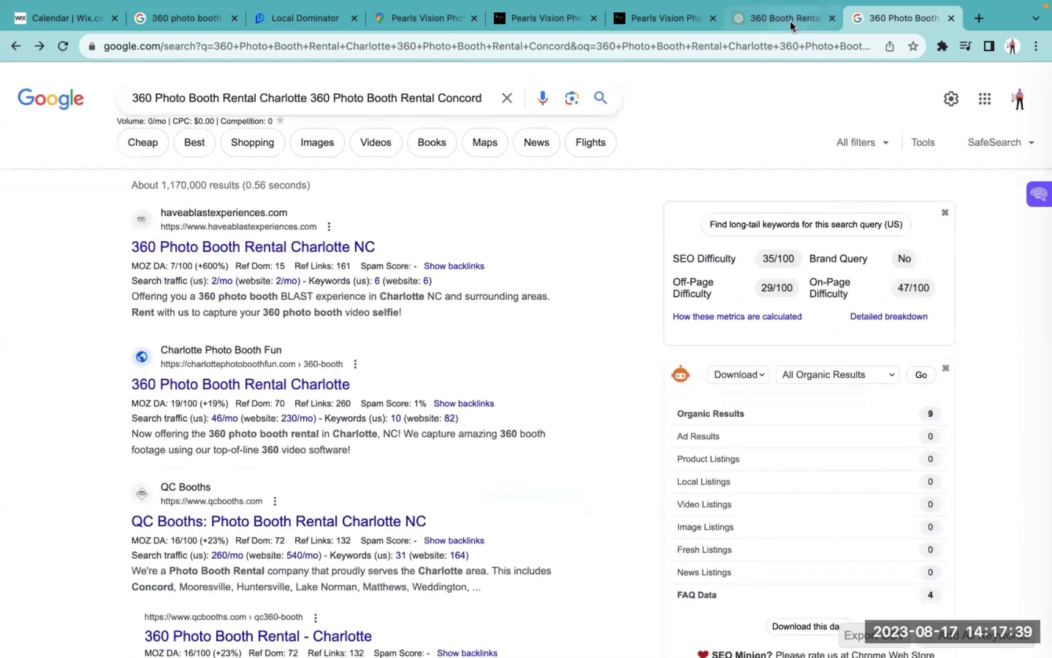
# Step: Return to the Pearls Vision homepage and review its H1 and H2 headings in SEO Minion's heading list
pyautogui.click(669, 18)
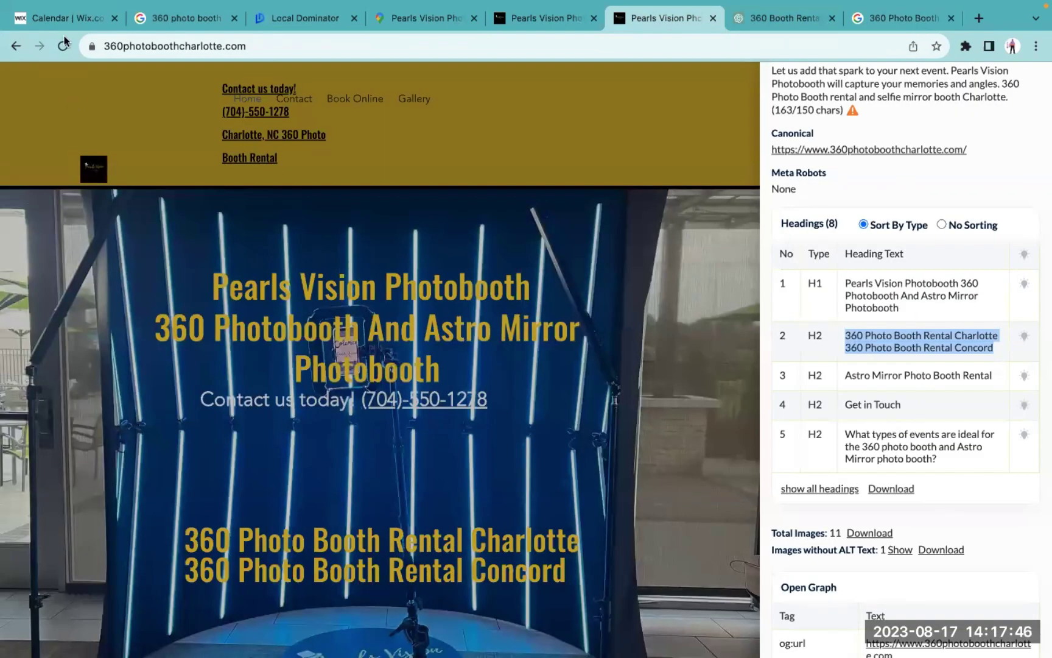
pyautogui.scroll(-1, 554, 516)
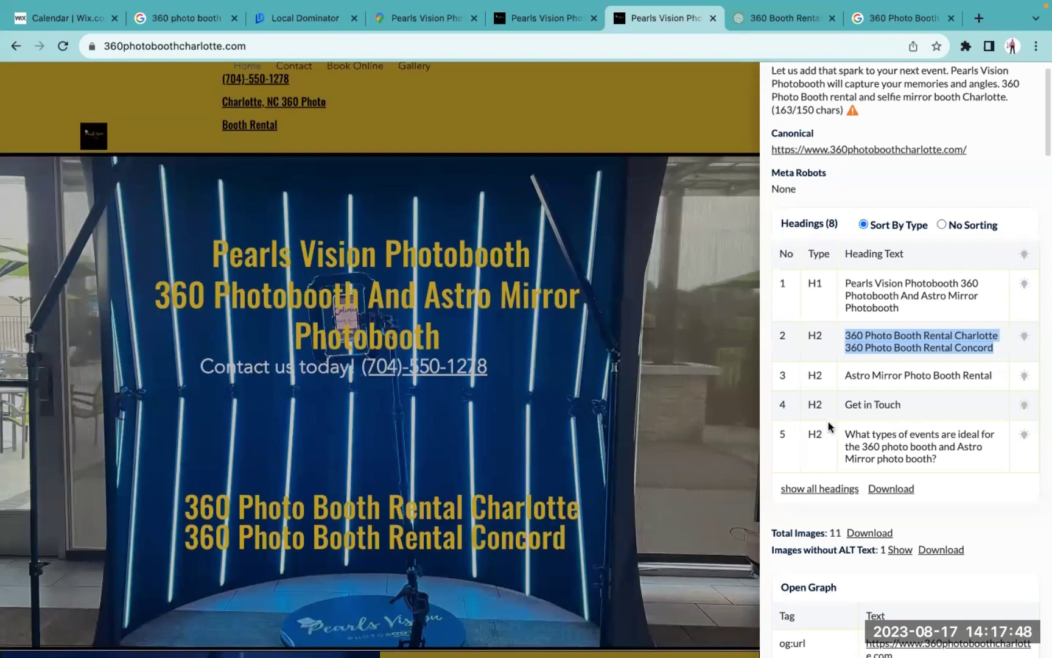
pyautogui.scroll(-1, 828, 422)
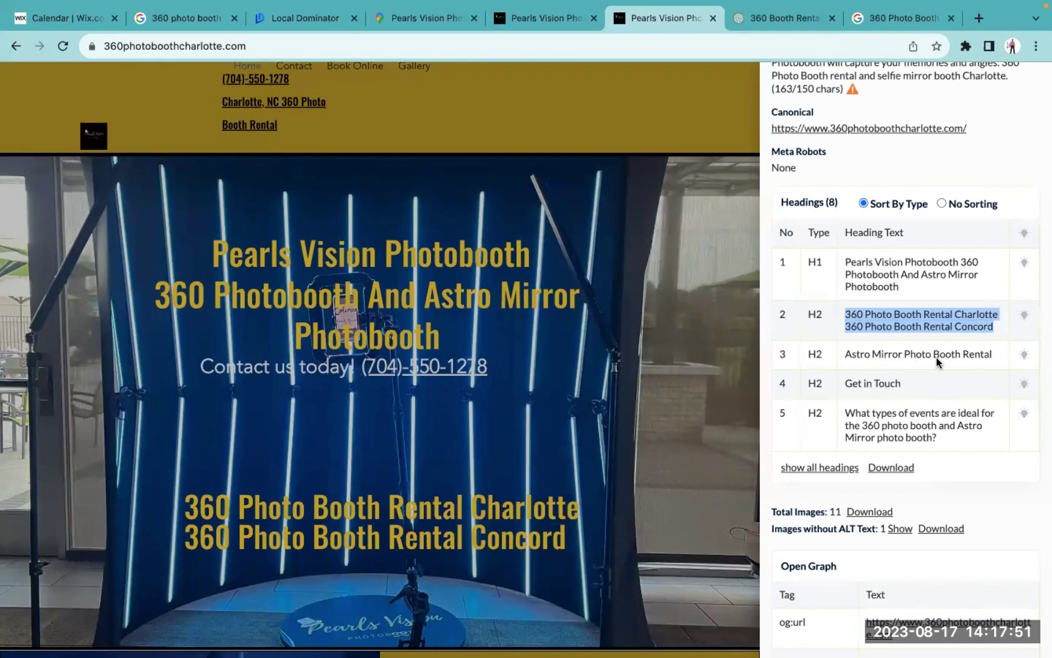
pyautogui.scroll(-1, 938, 361)
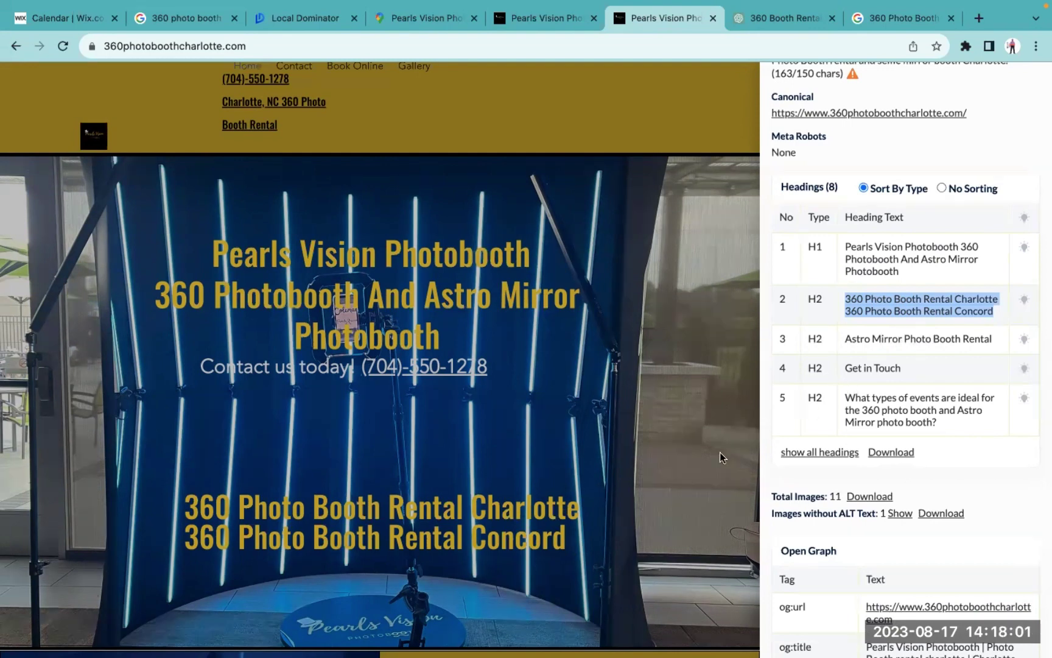
pyautogui.scroll(1, 721, 457)
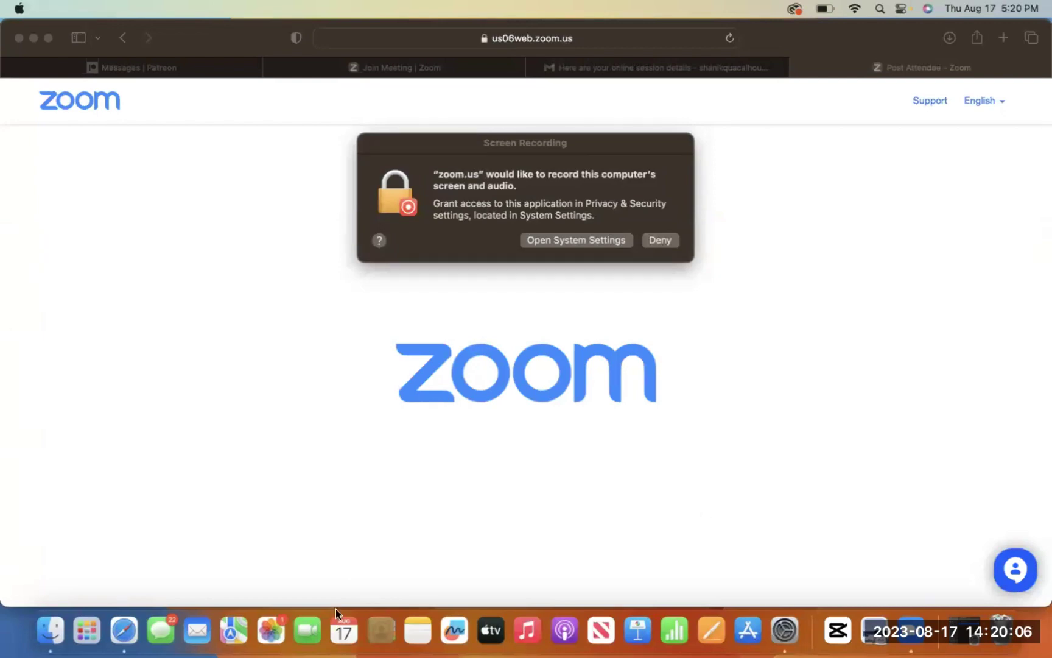
# Step: Switch to Safari, close the Gmail session-details tab, and search Google for "pearls vision photobooth" in a new tab
pyautogui.click(129, 623)
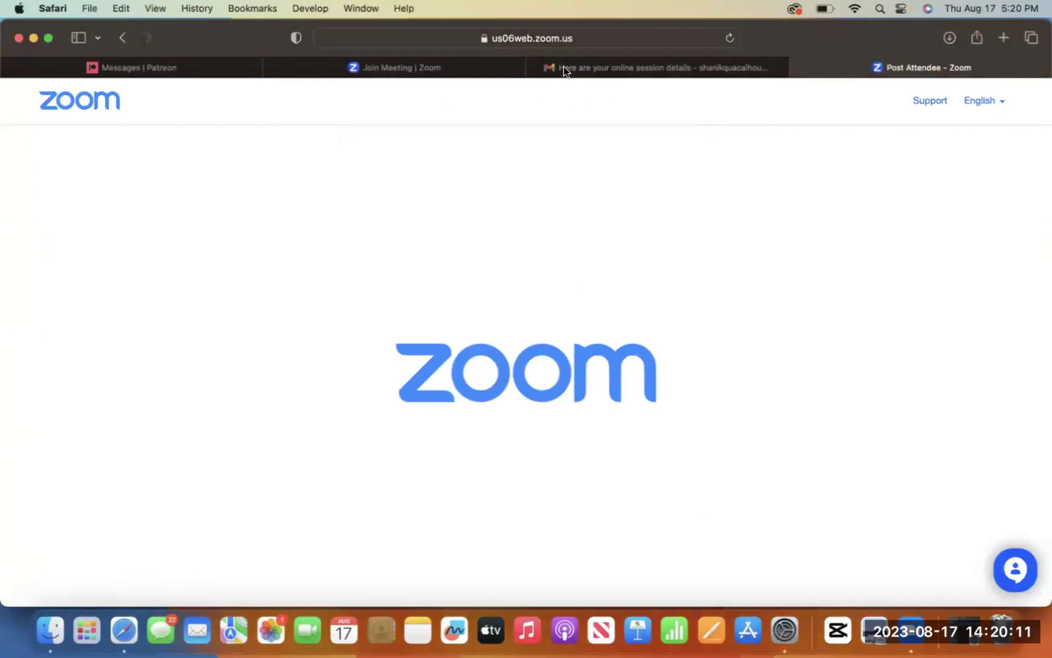
pyautogui.click(562, 66)
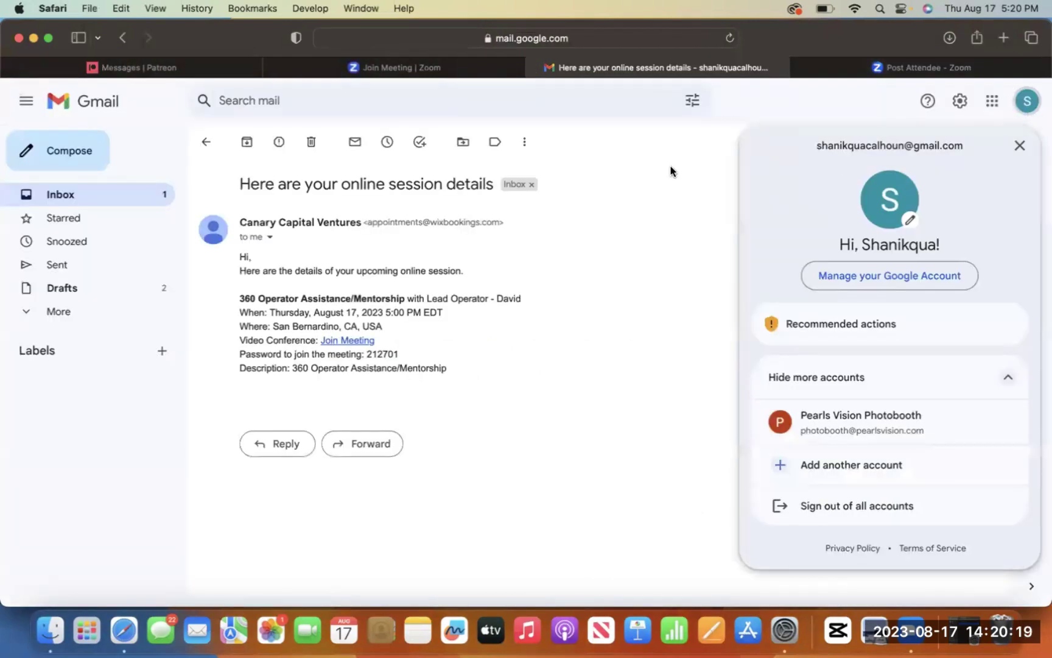
pyautogui.click(534, 68)
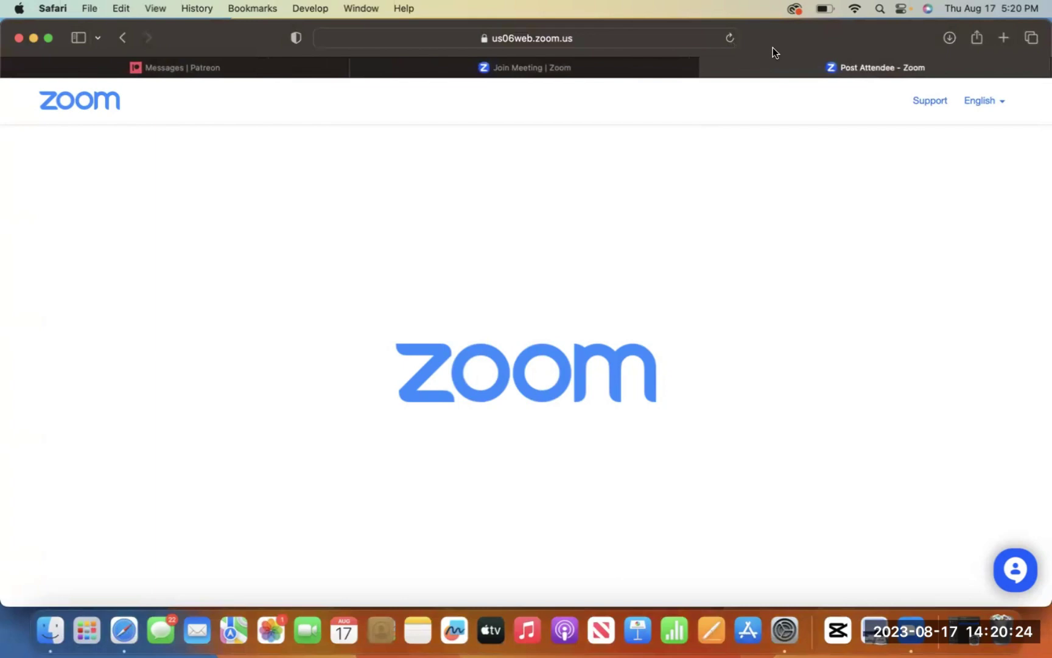
pyautogui.click(1004, 37)
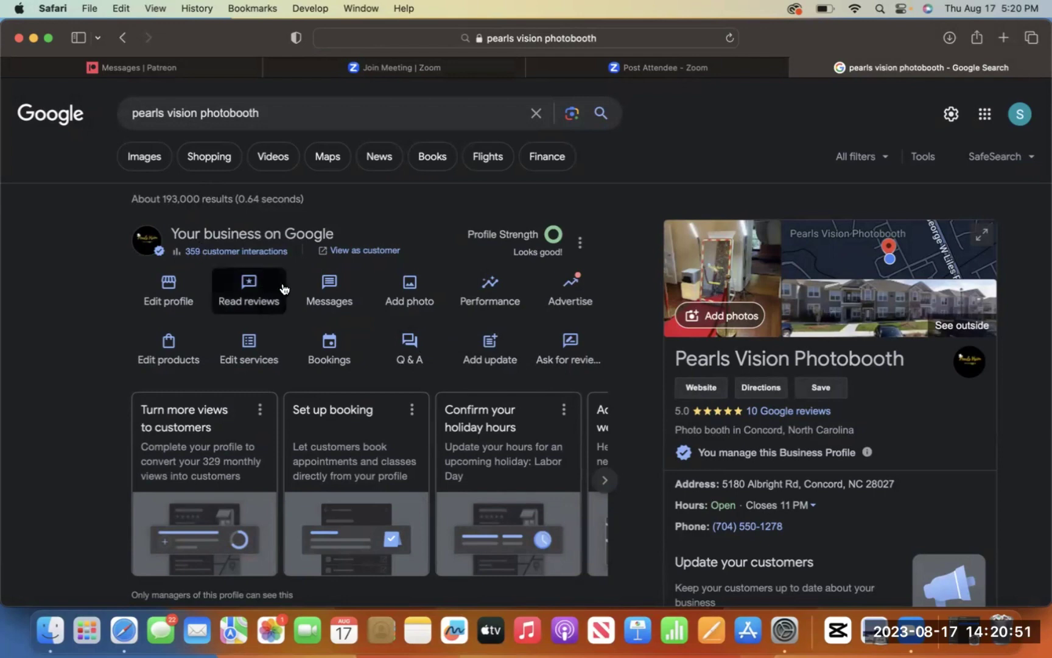
# Step: Examine the Business Profile's performance overview in full screen, including the complete searches breakdown, and close the report
pyautogui.click(487, 294)
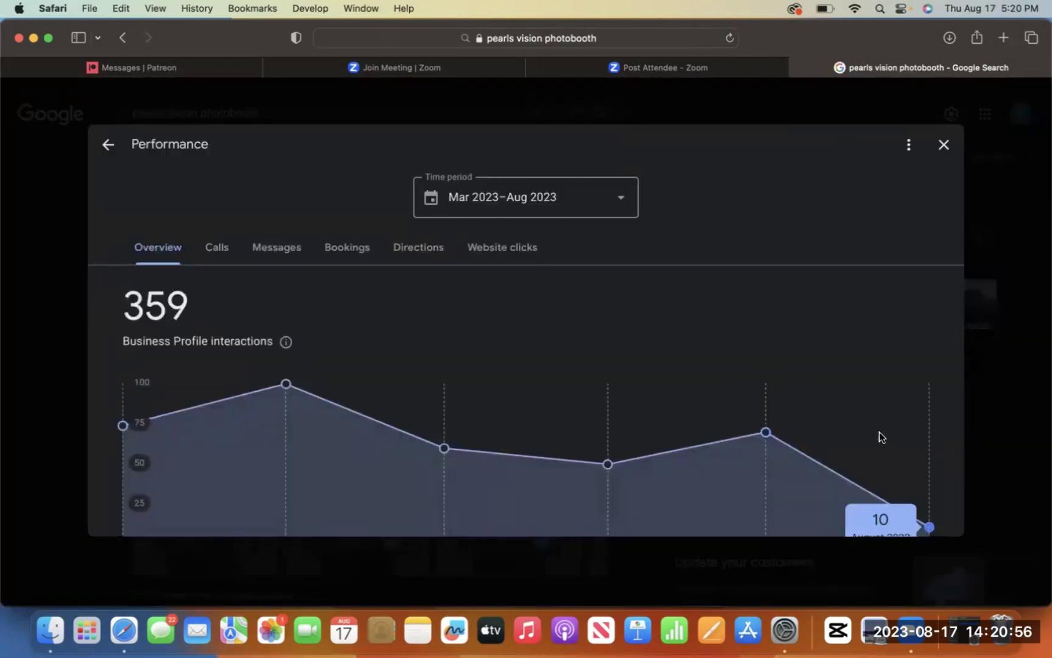
pyautogui.click(49, 38)
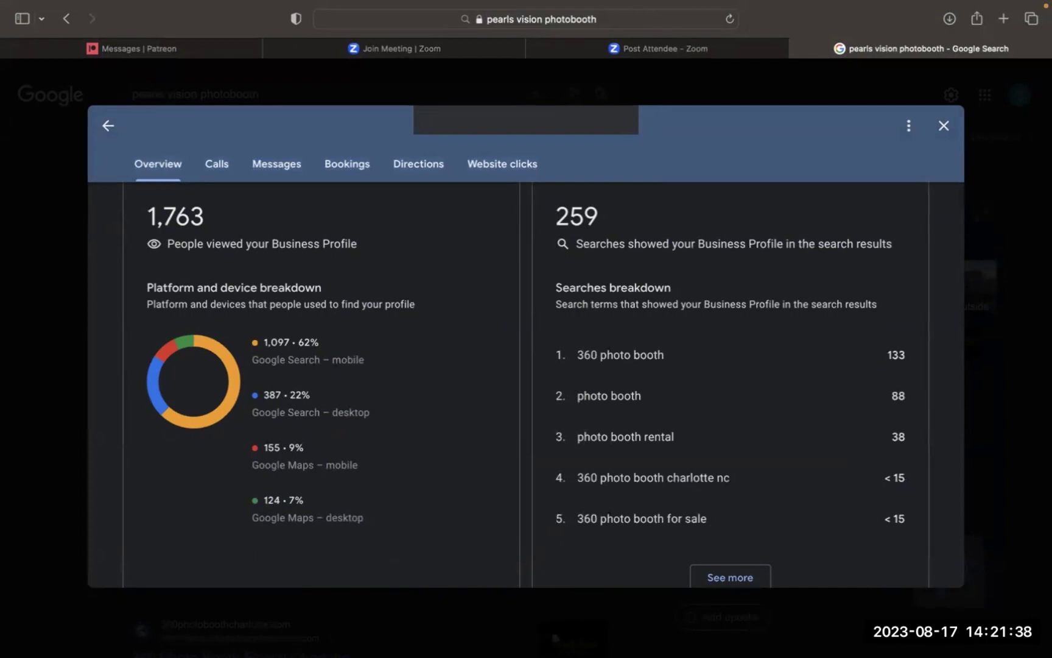
pyautogui.click(726, 579)
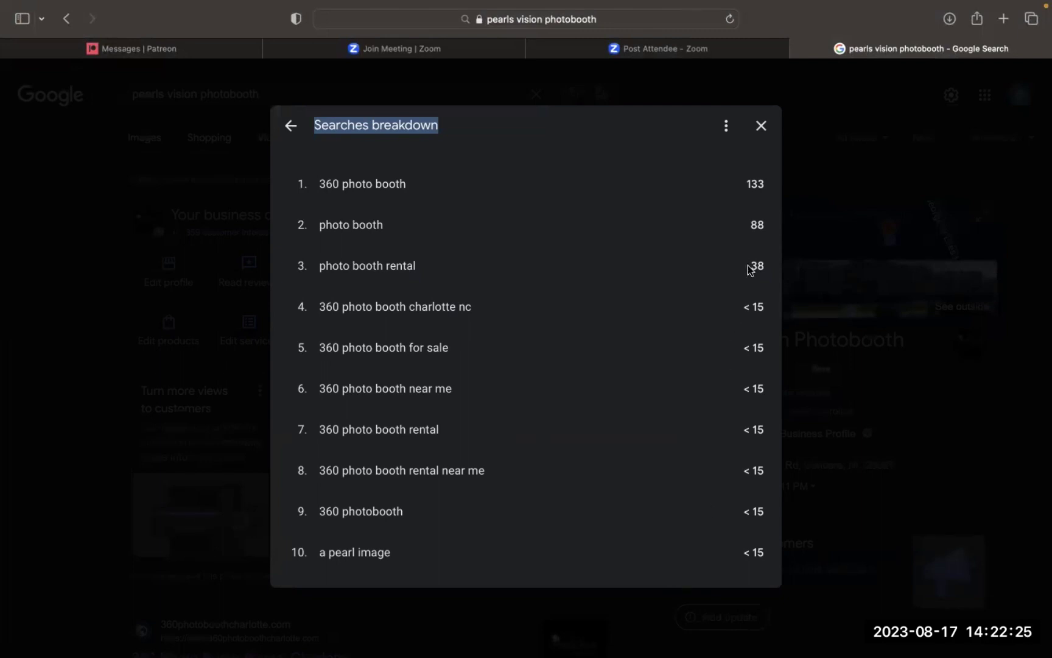
pyautogui.click(762, 127)
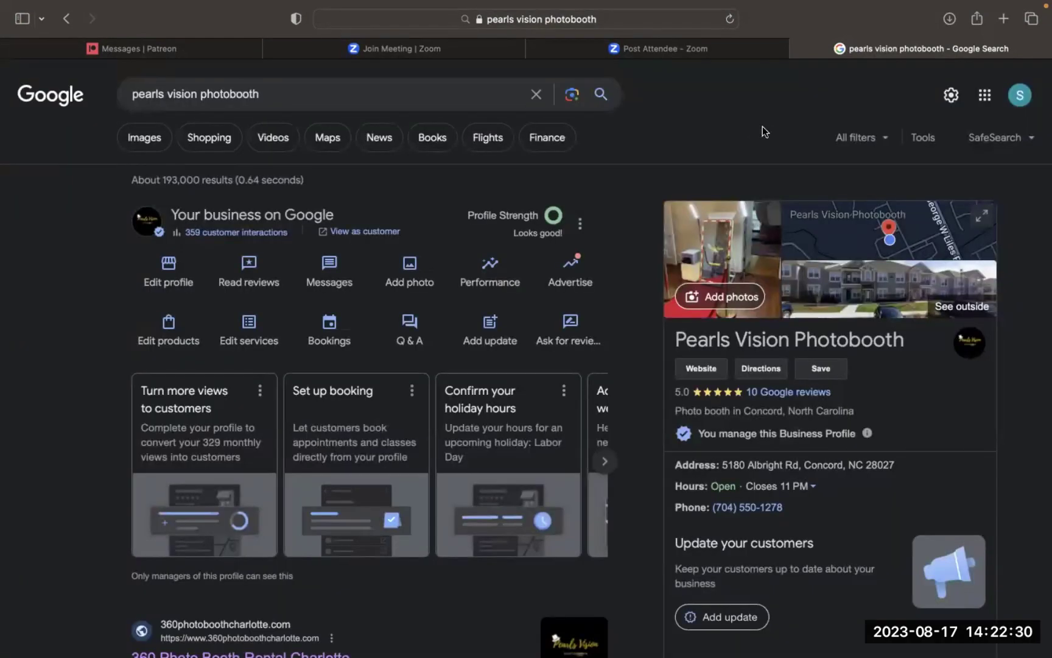
# Step: Accept Google's published changes to the Business Profile services, including Photo Booth Rental and Print Photos, and check the Products section
pyautogui.click(249, 335)
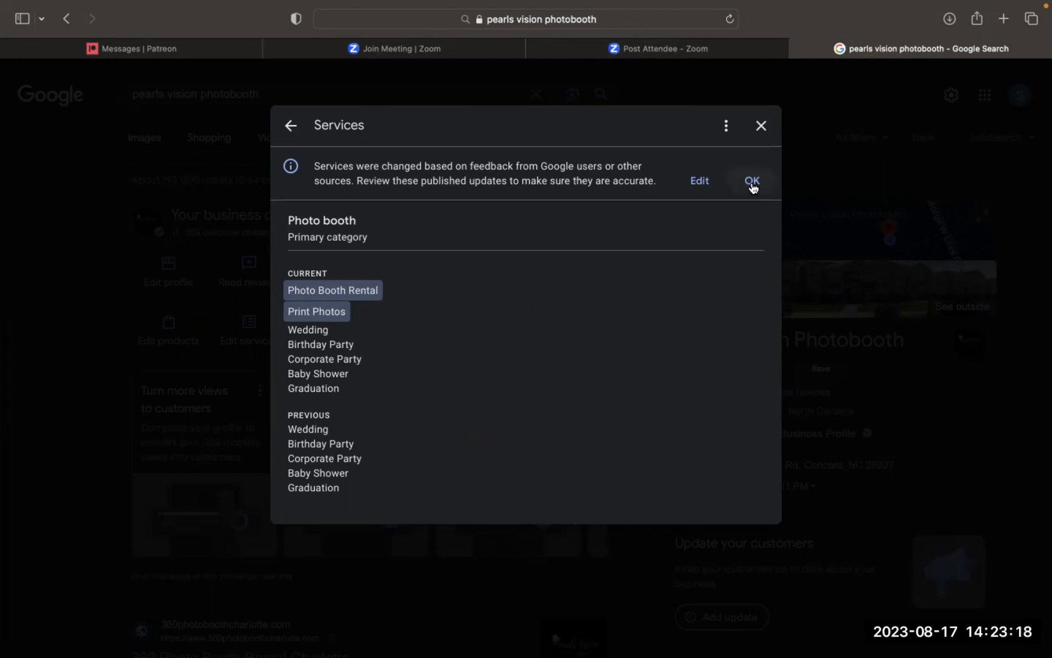
pyautogui.click(752, 181)
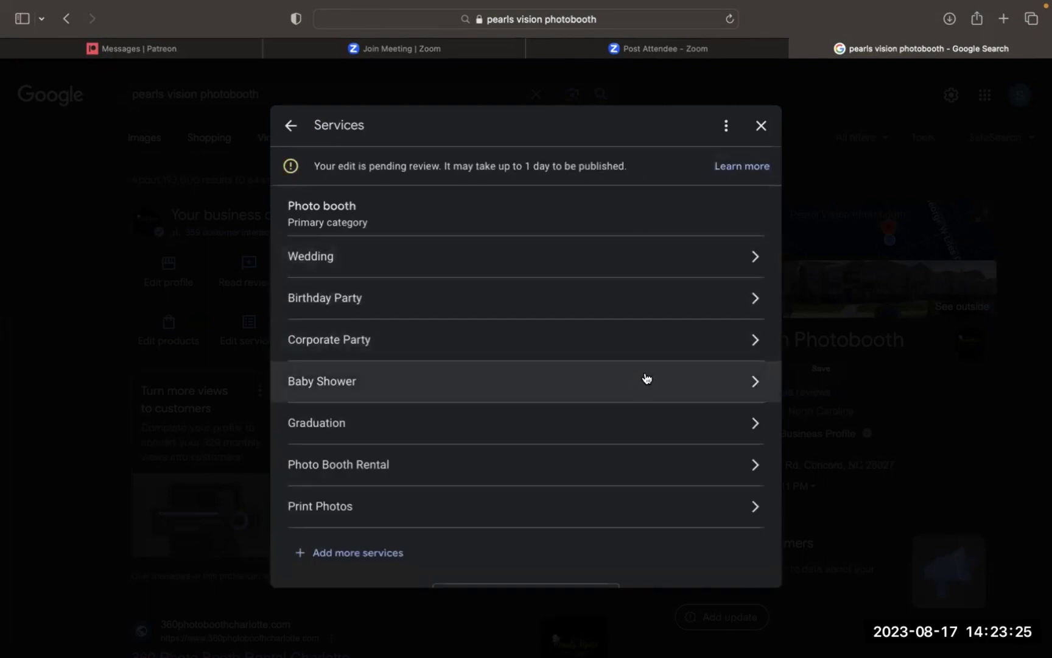
pyautogui.click(762, 128)
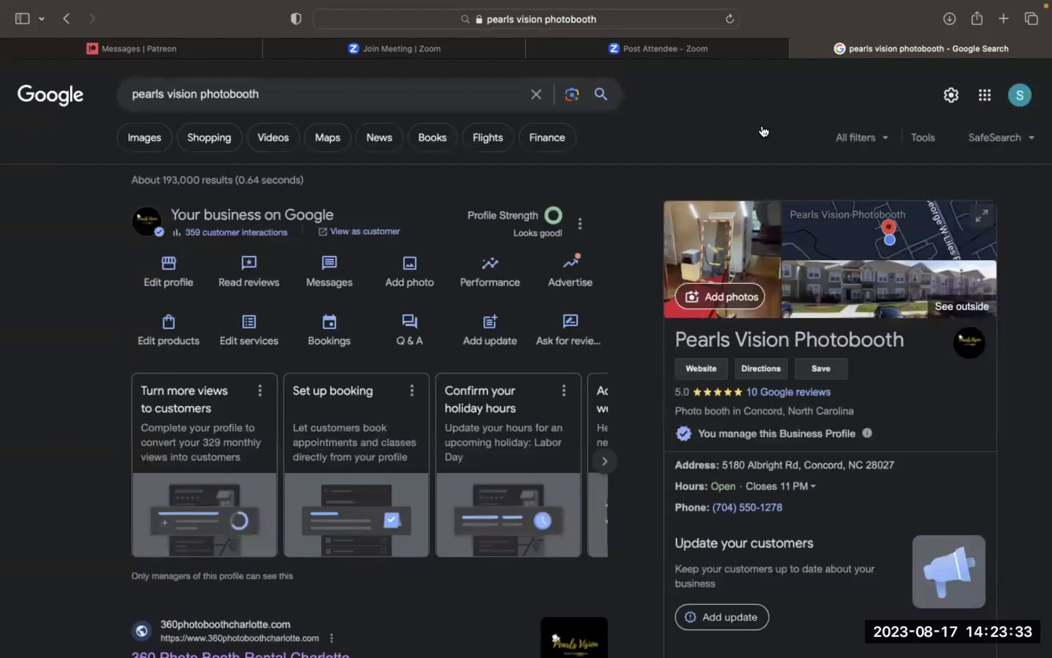
pyautogui.click(156, 345)
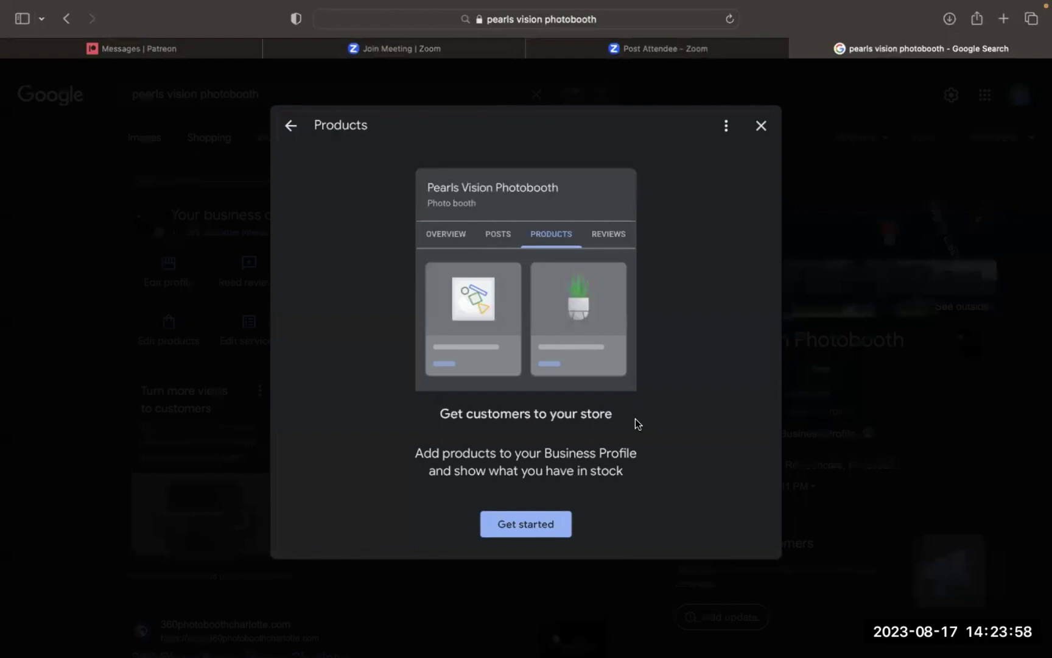
pyautogui.click(762, 126)
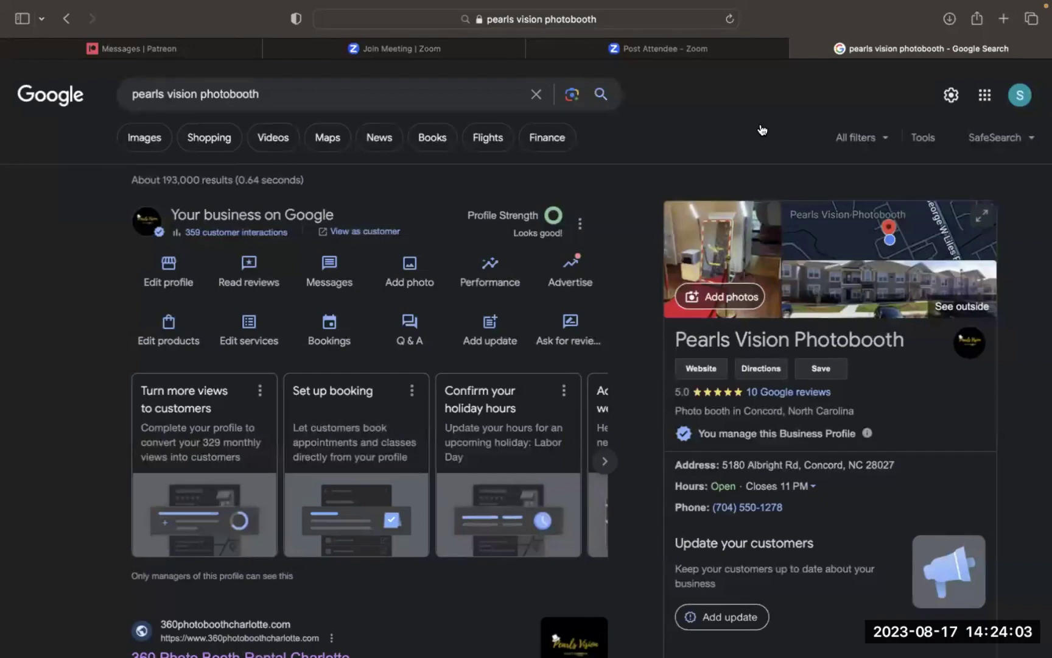
# Step: Look over the Business Profile's Add update form and its optional button choices, and close it without posting
pyautogui.click(497, 338)
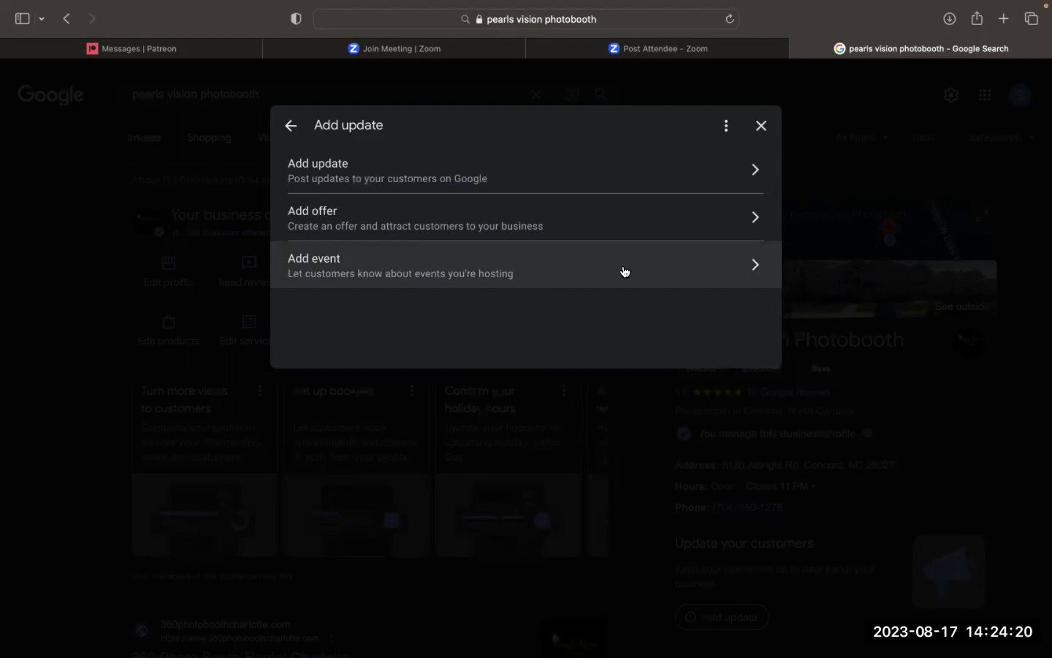
pyautogui.click(707, 184)
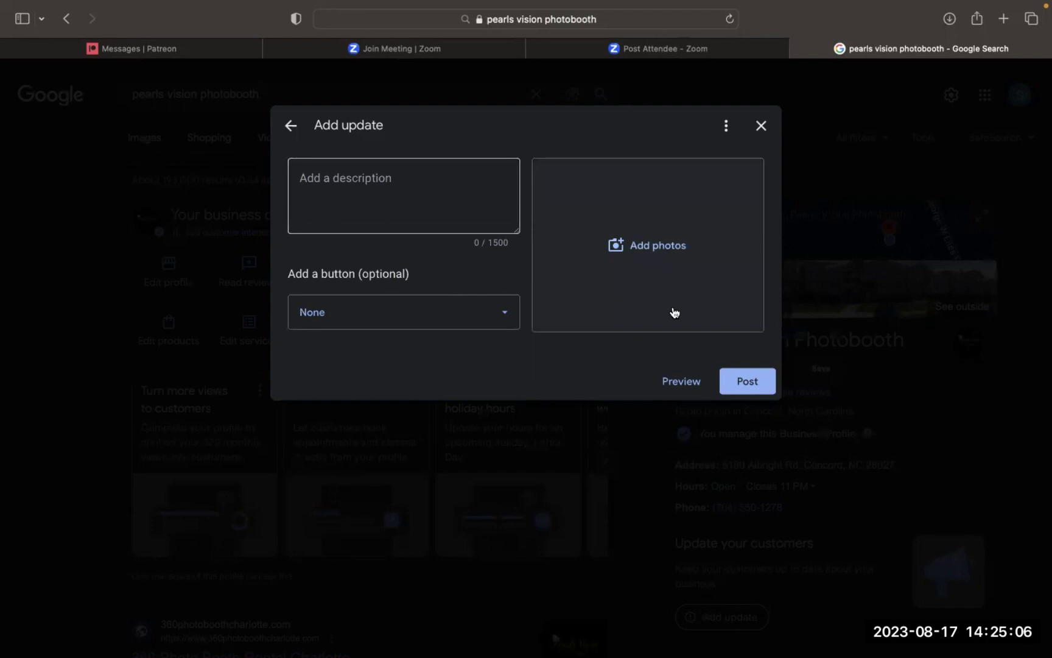
pyautogui.click(439, 319)
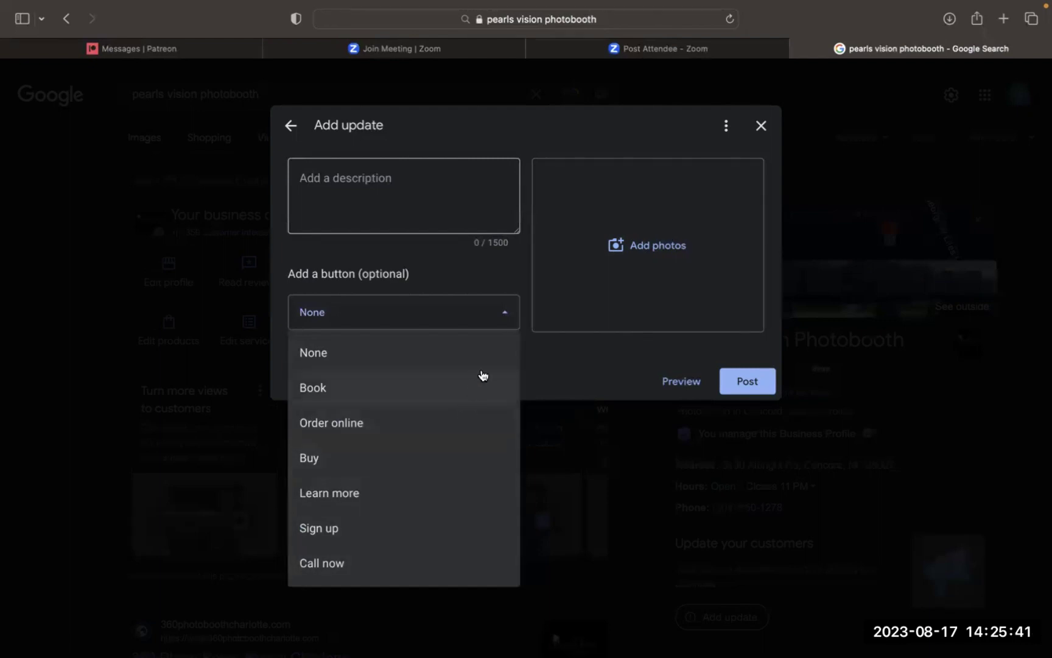
pyautogui.click(545, 368)
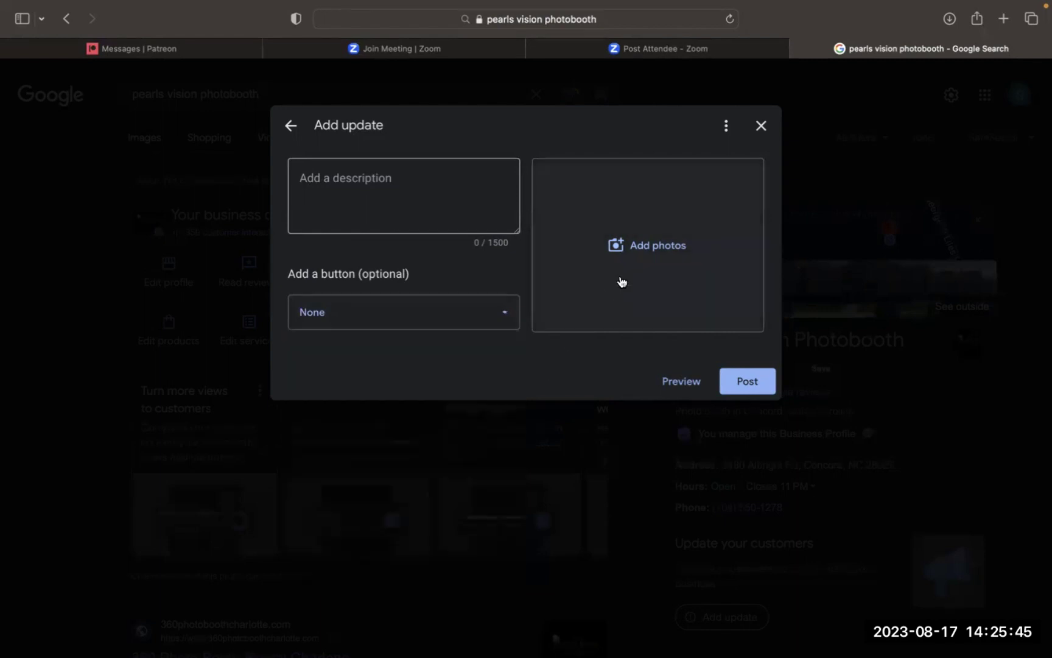
pyautogui.click(762, 128)
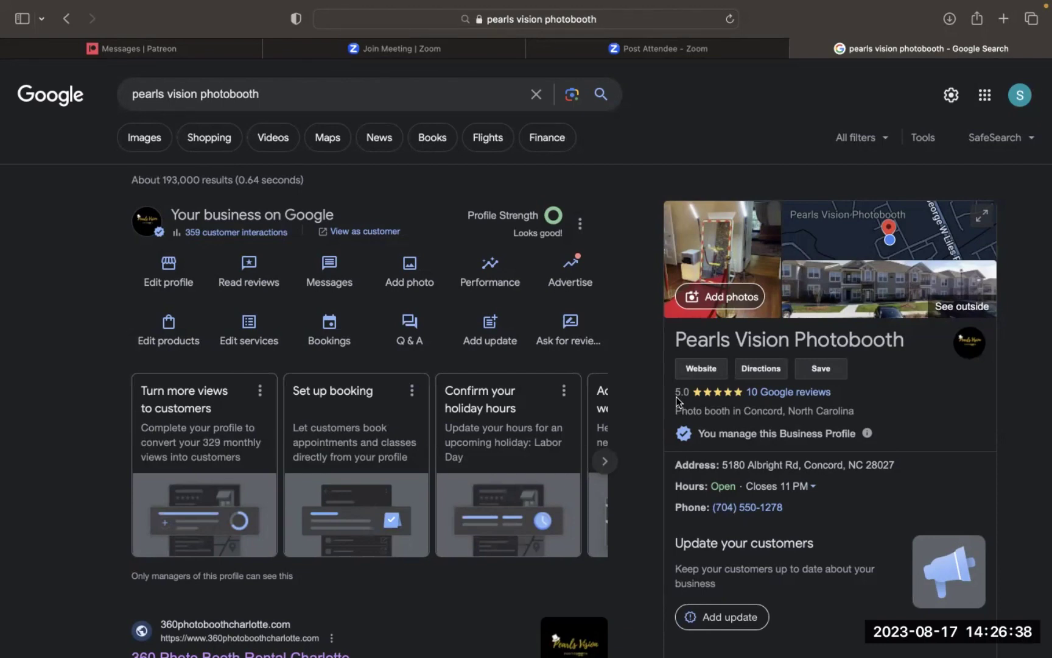
# Step: Stop sharing the screen in the Zoom meeting
pyautogui.moveTo(617, 2)
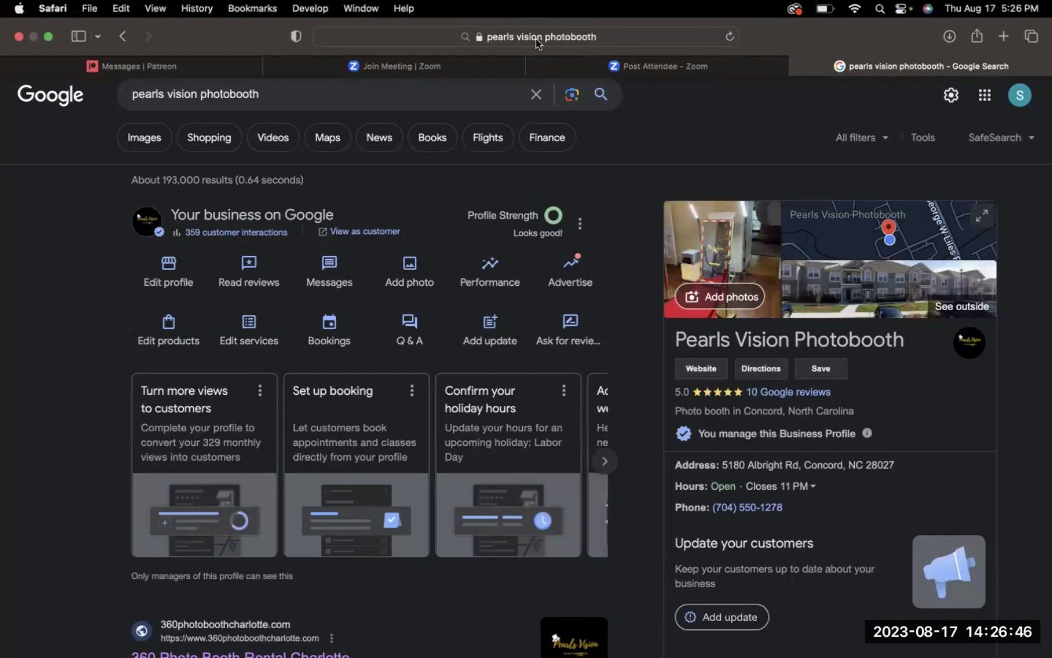
pyautogui.click(568, 16)
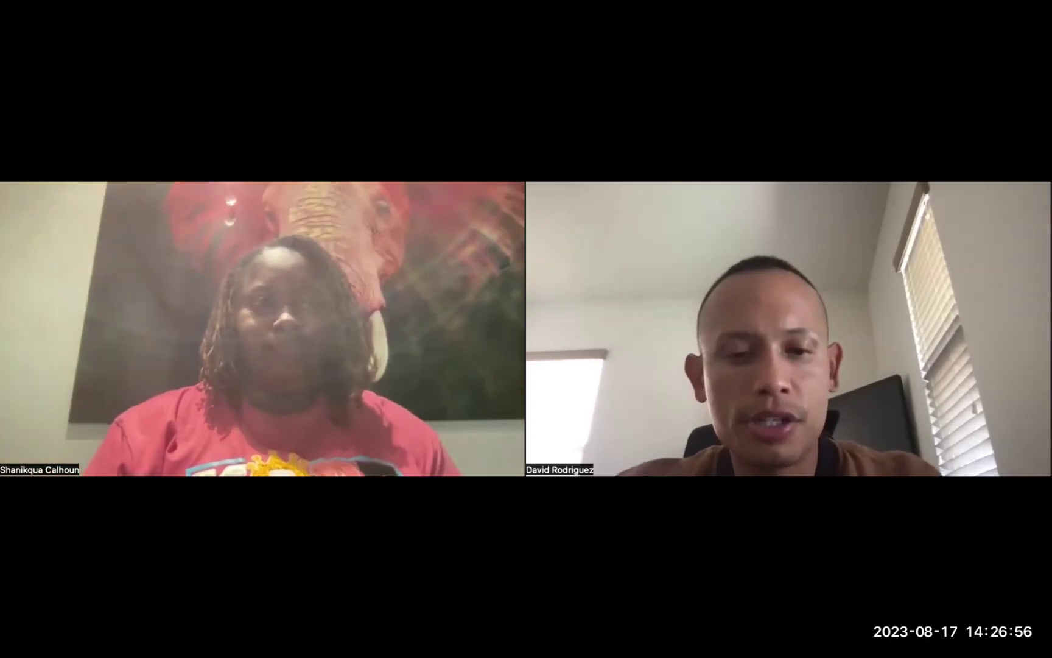